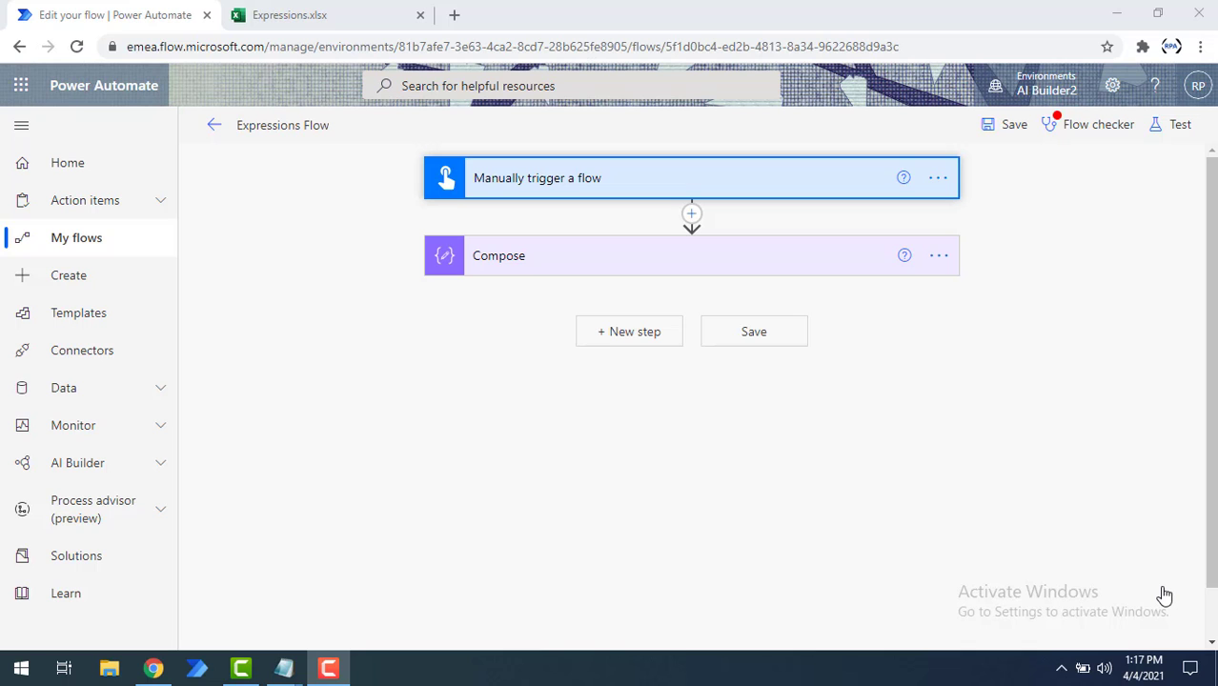
# - Review the sample XML in Notepad, then expand the manual trigger to show its Input Value field
pyautogui.hotkey('alt', 'Tab')
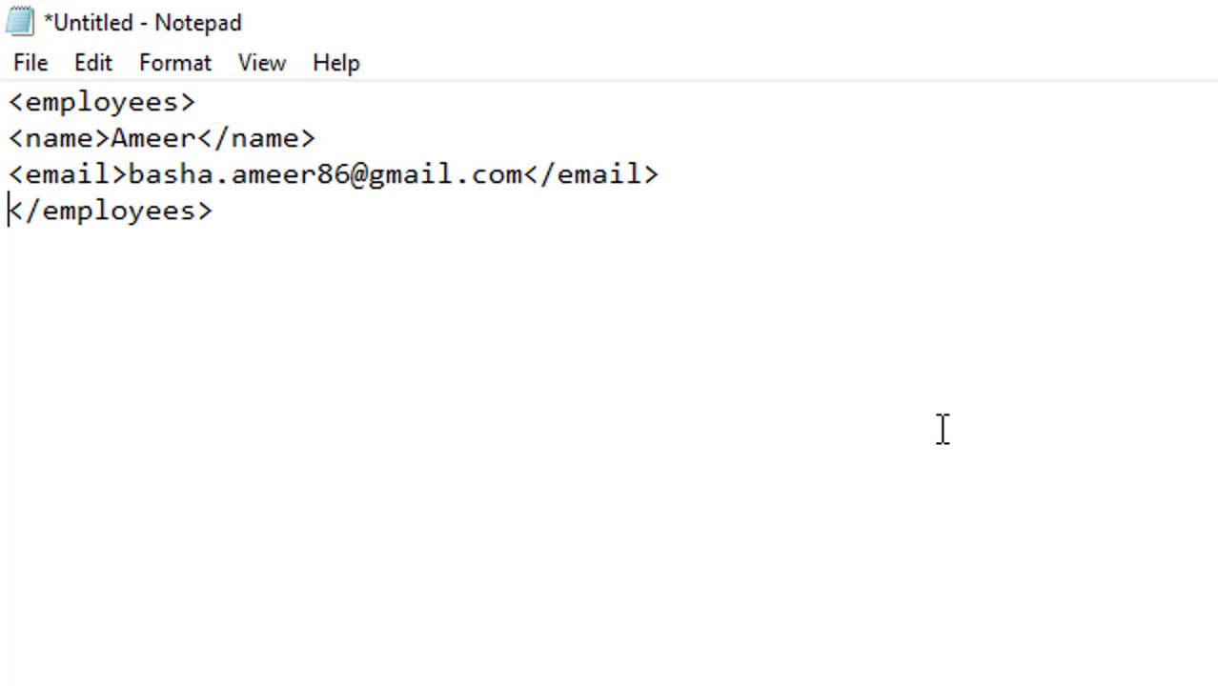
pyautogui.click(42, 138)
pyautogui.click(50, 177)
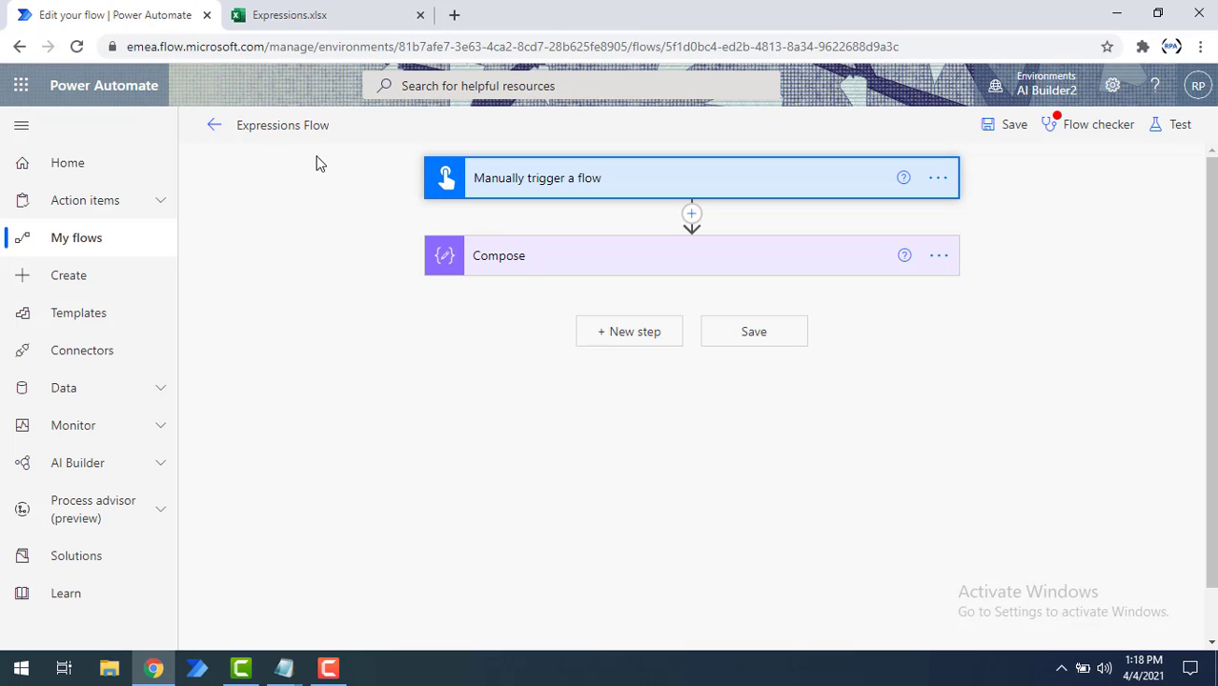
pyautogui.click(542, 200)
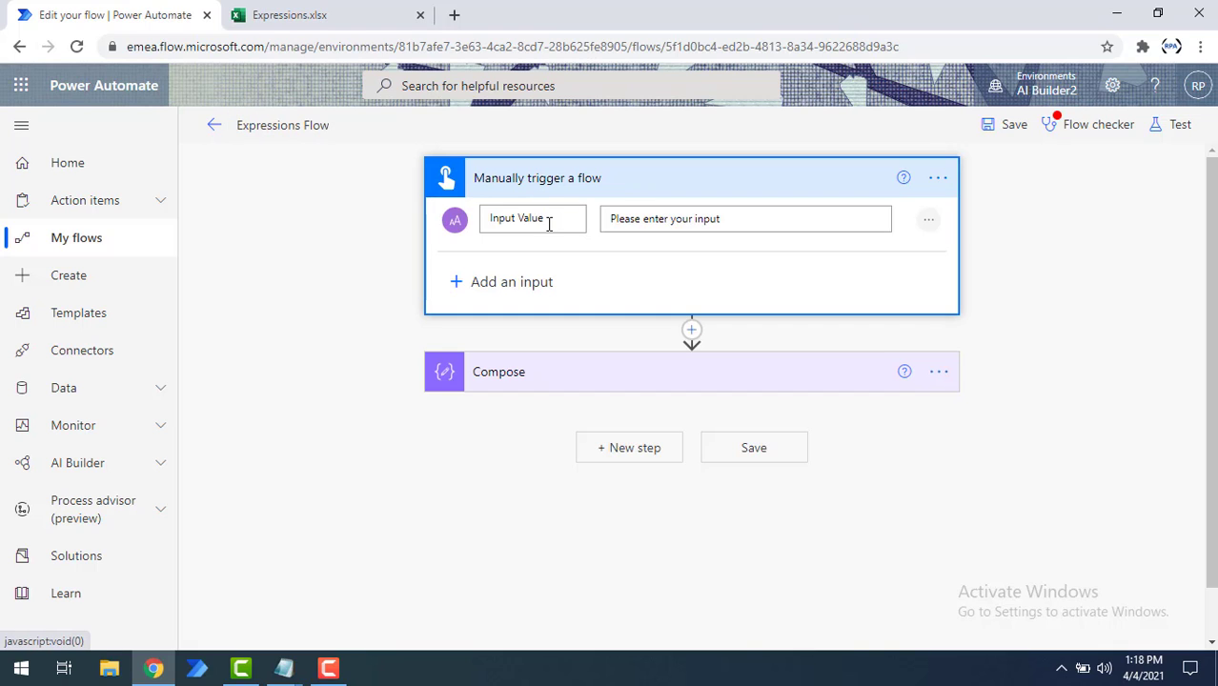
pyautogui.click(489, 225)
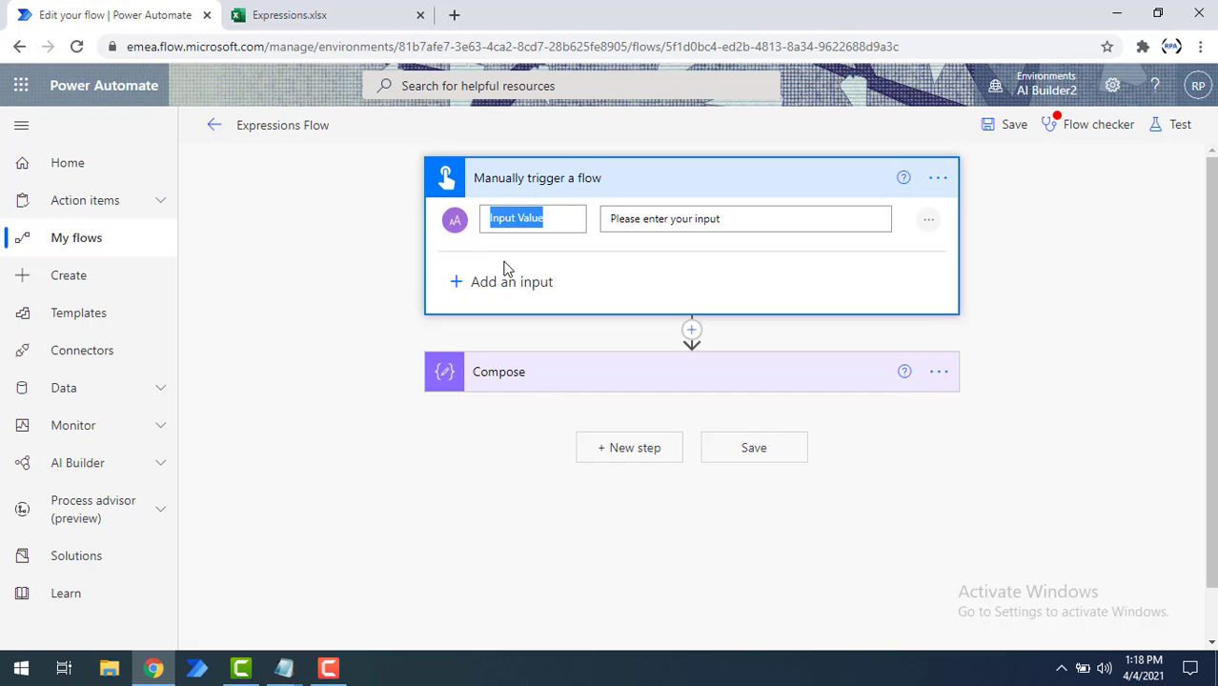
# - Set the Compose Inputs to json(xml(triggerBody()['text'])), using the trigger's Input Value
pyautogui.click(523, 378)
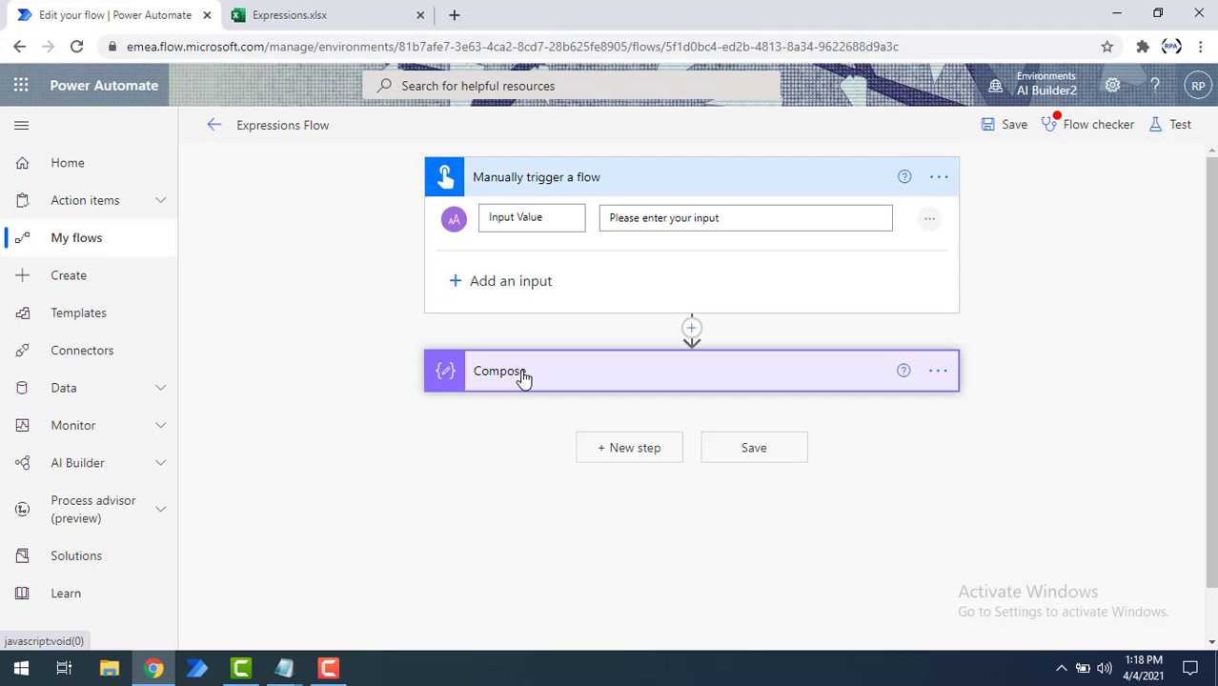
pyautogui.click(615, 415)
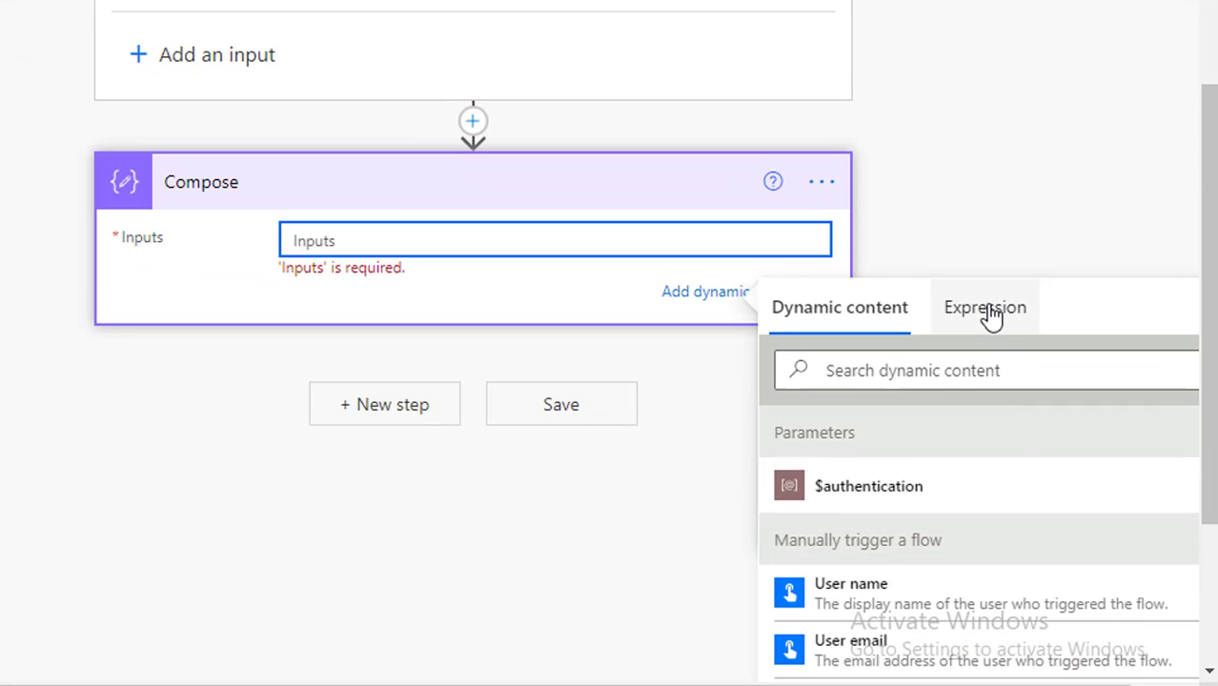
pyautogui.click(991, 332)
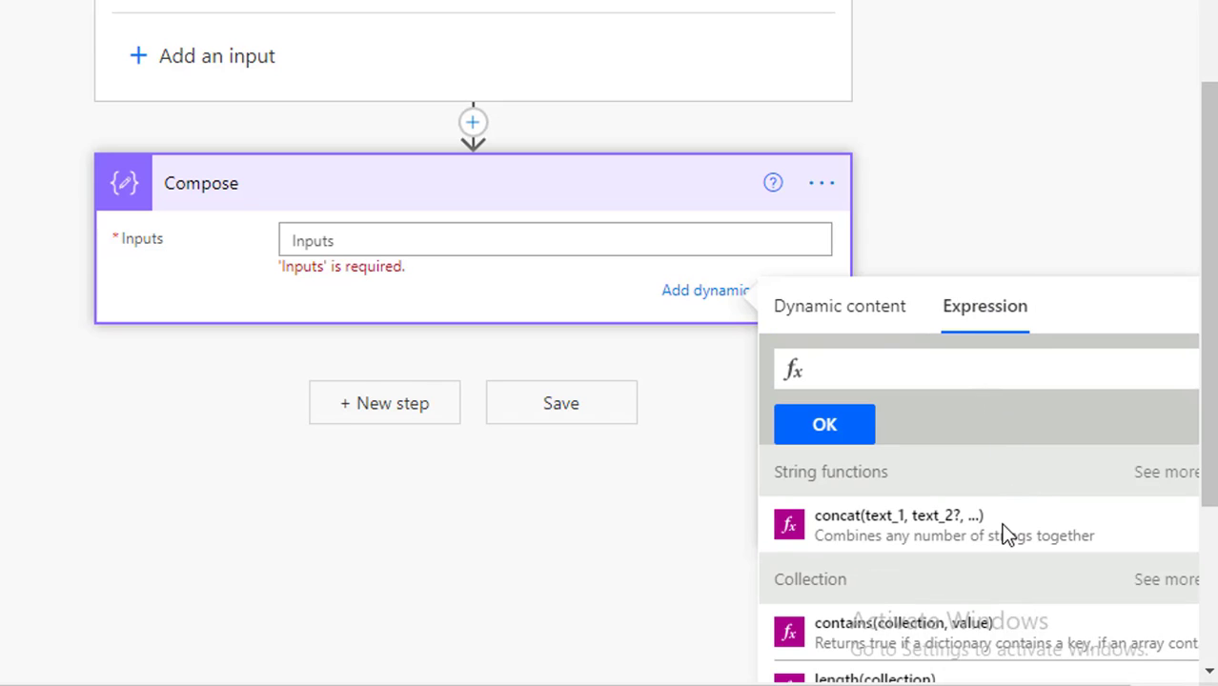
pyautogui.scroll(-5, 1005, 536)
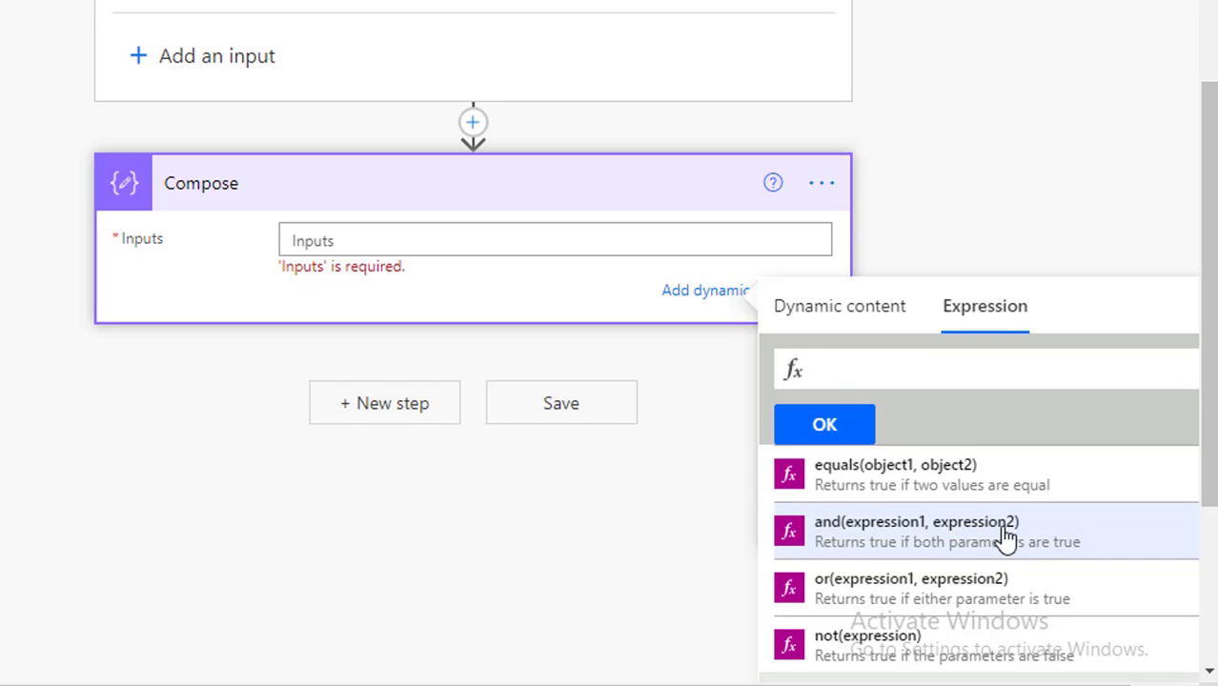
pyautogui.scroll(-3, 1001, 550)
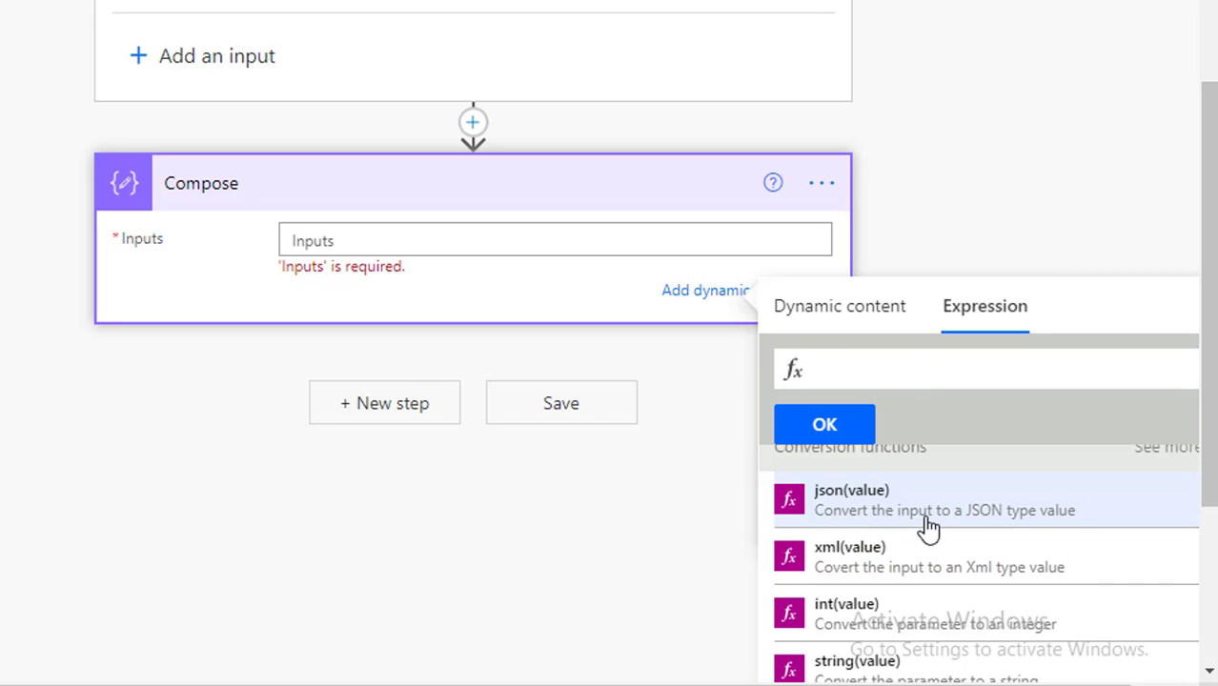
pyautogui.click(1053, 523)
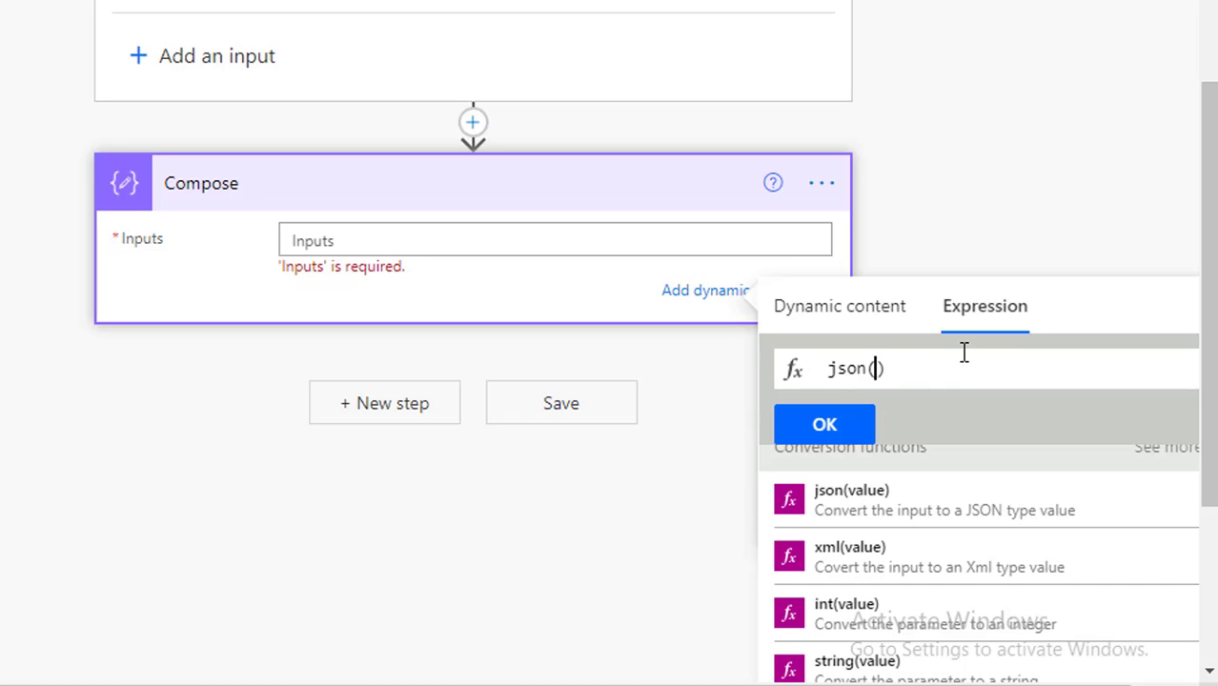
pyautogui.write('xml(')
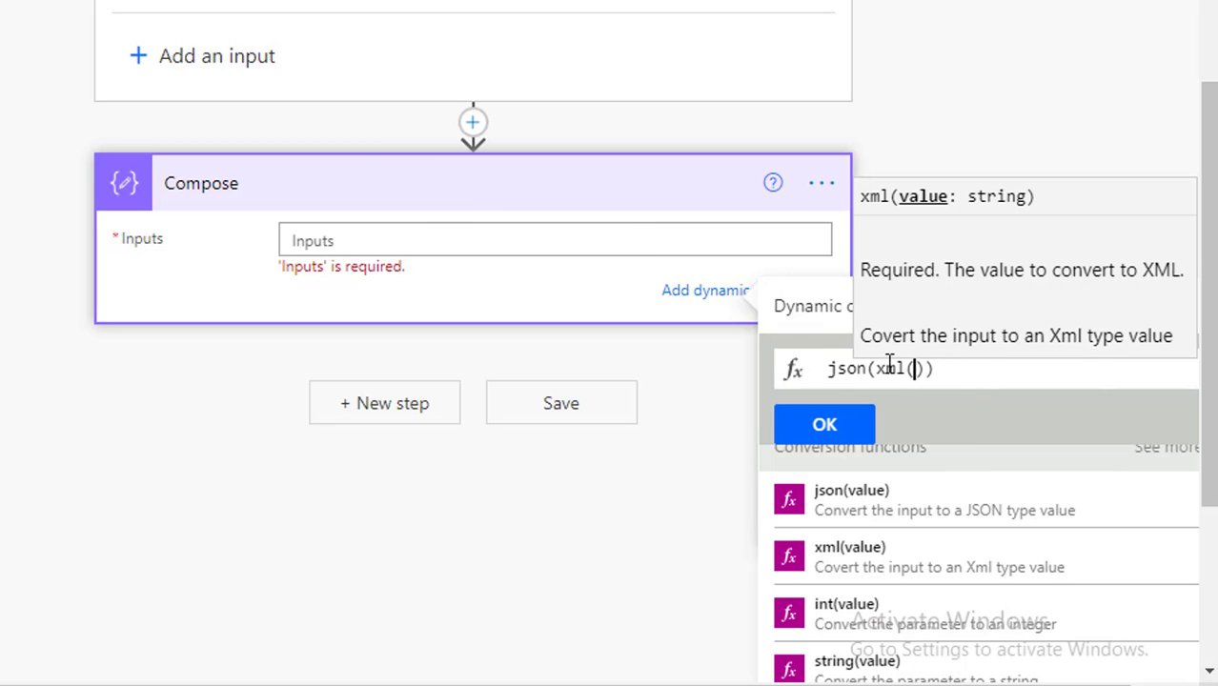
pyautogui.click(821, 318)
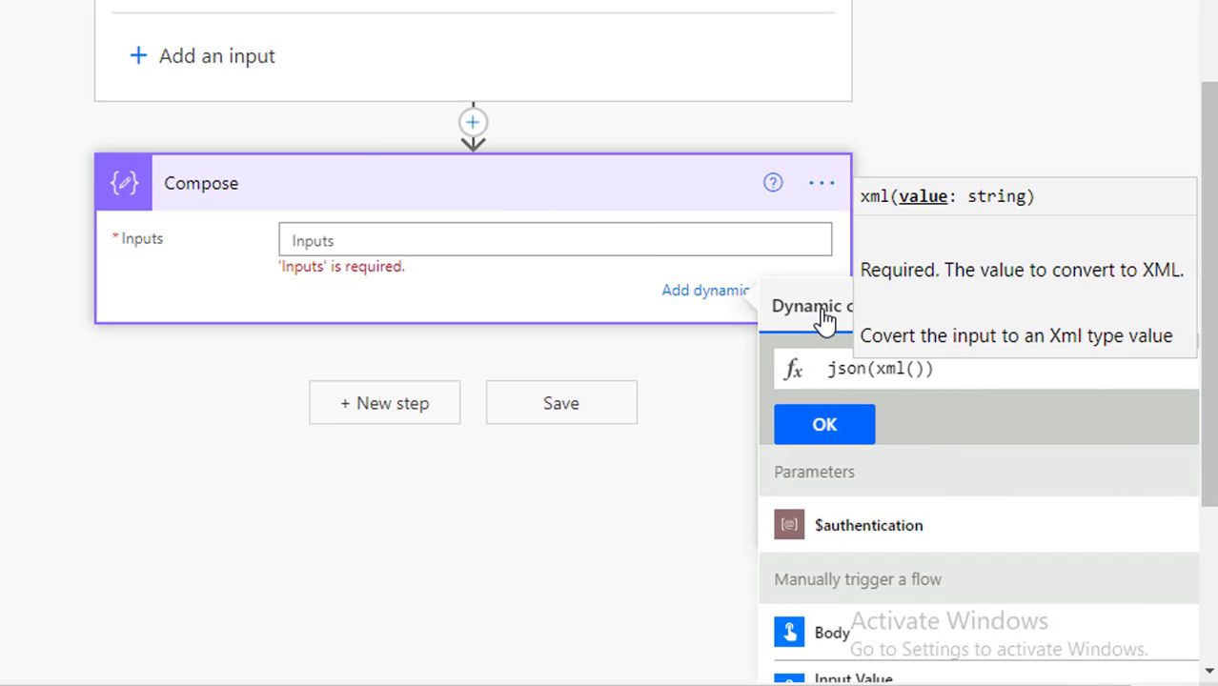
pyautogui.scroll(-1, 919, 613)
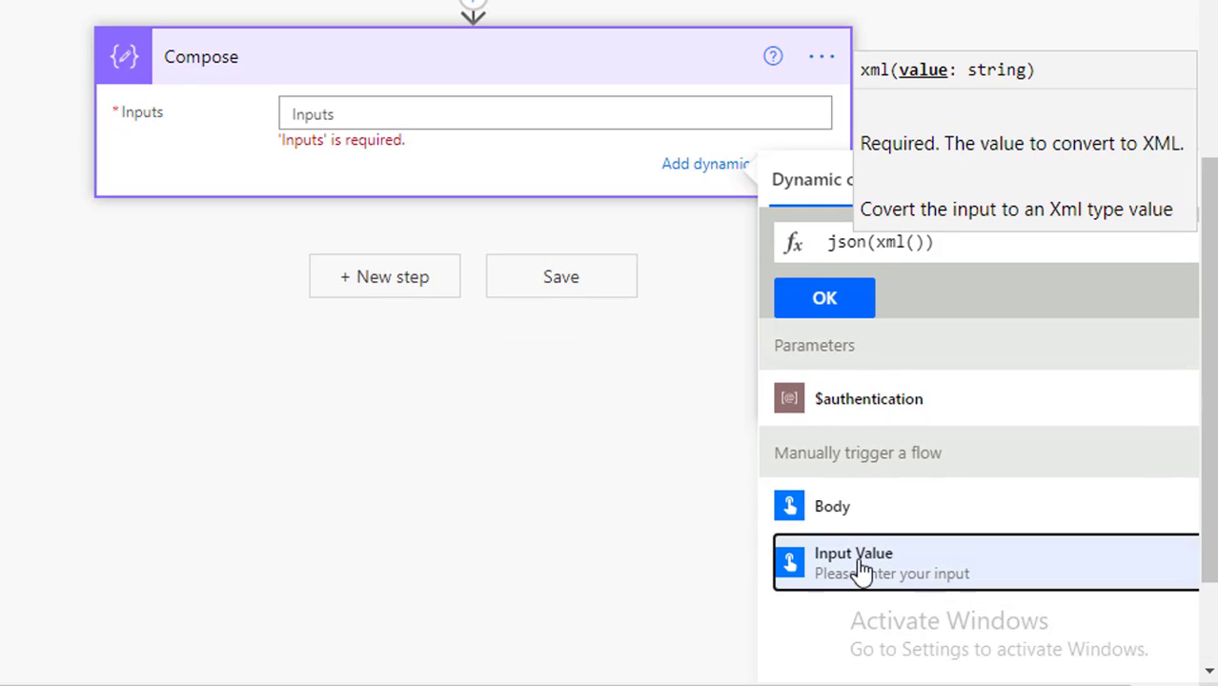
pyautogui.click(858, 567)
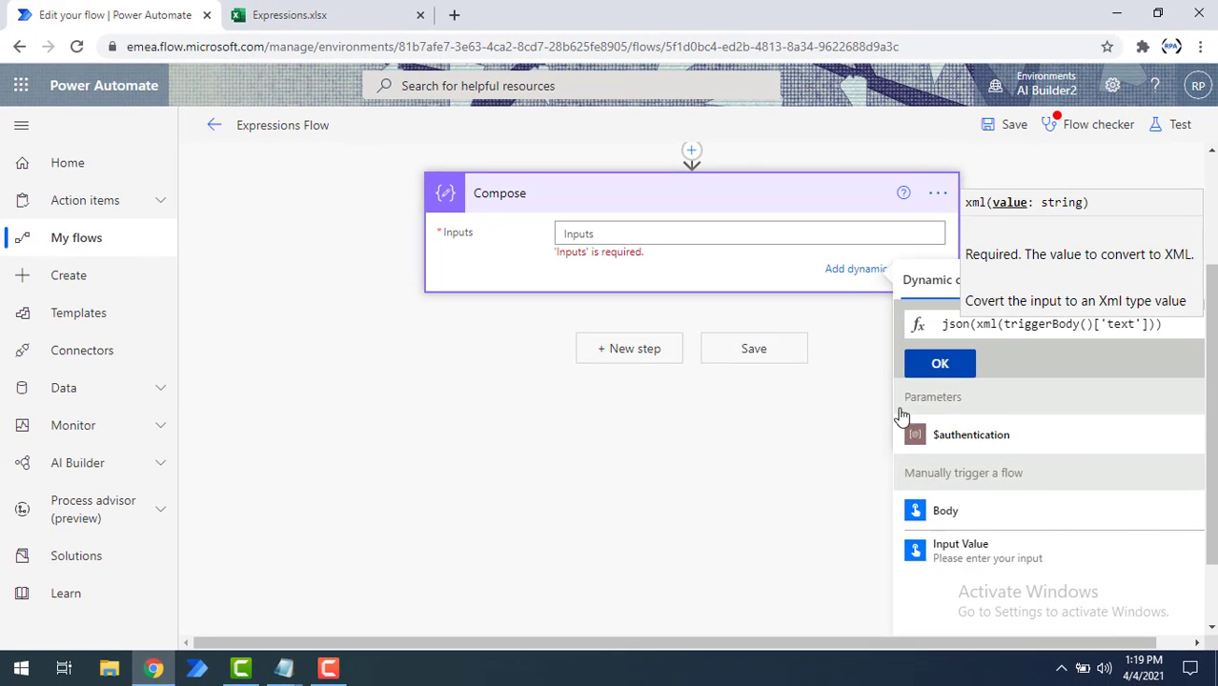
pyautogui.click(910, 346)
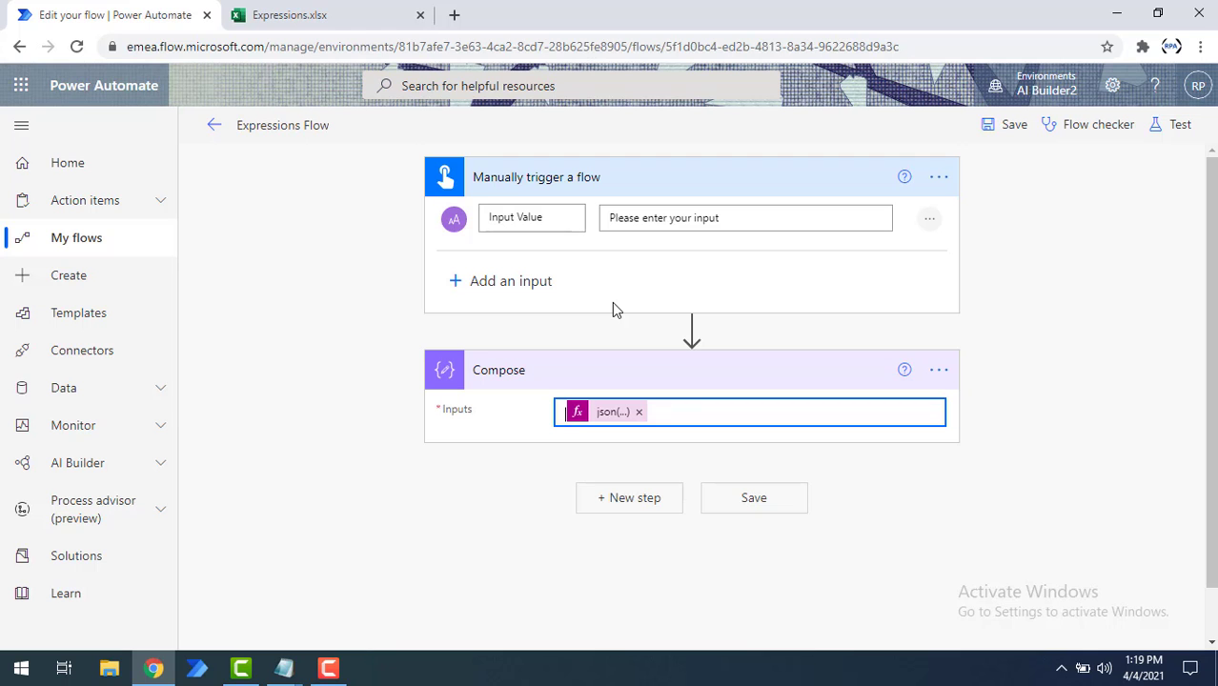
# - Check the empty Expression Output table in Expressions.xlsx, then add a new step below Compose
pyautogui.click(274, 12)
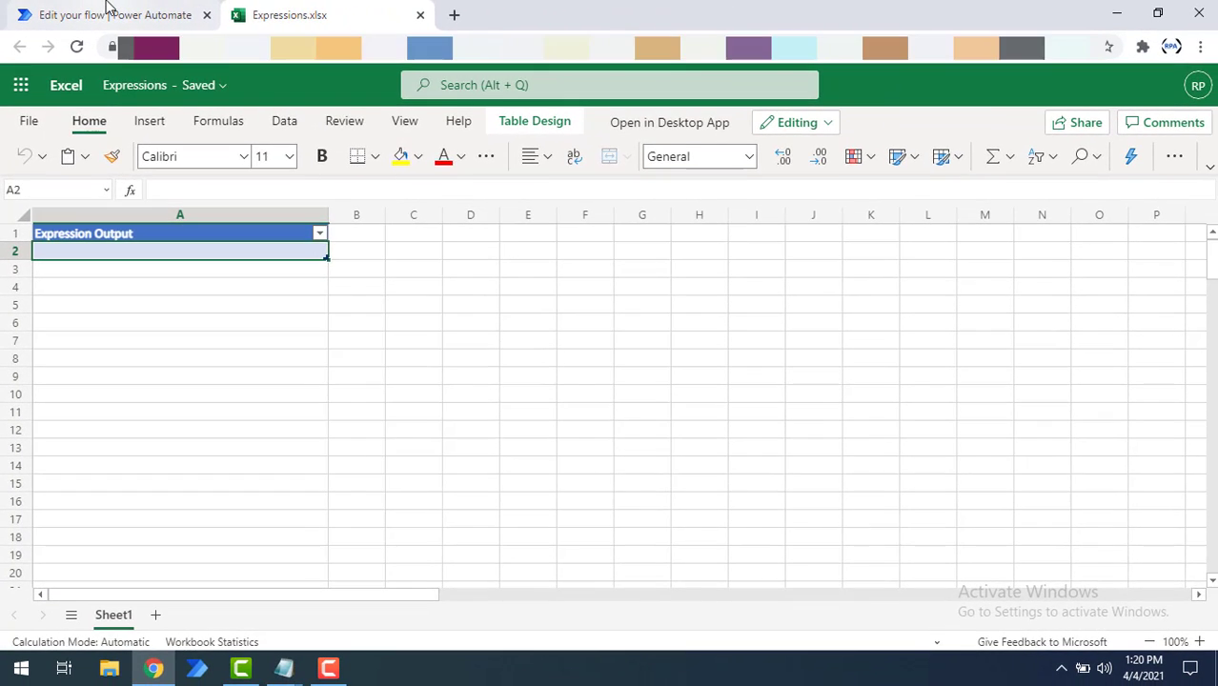
pyautogui.click(190, 27)
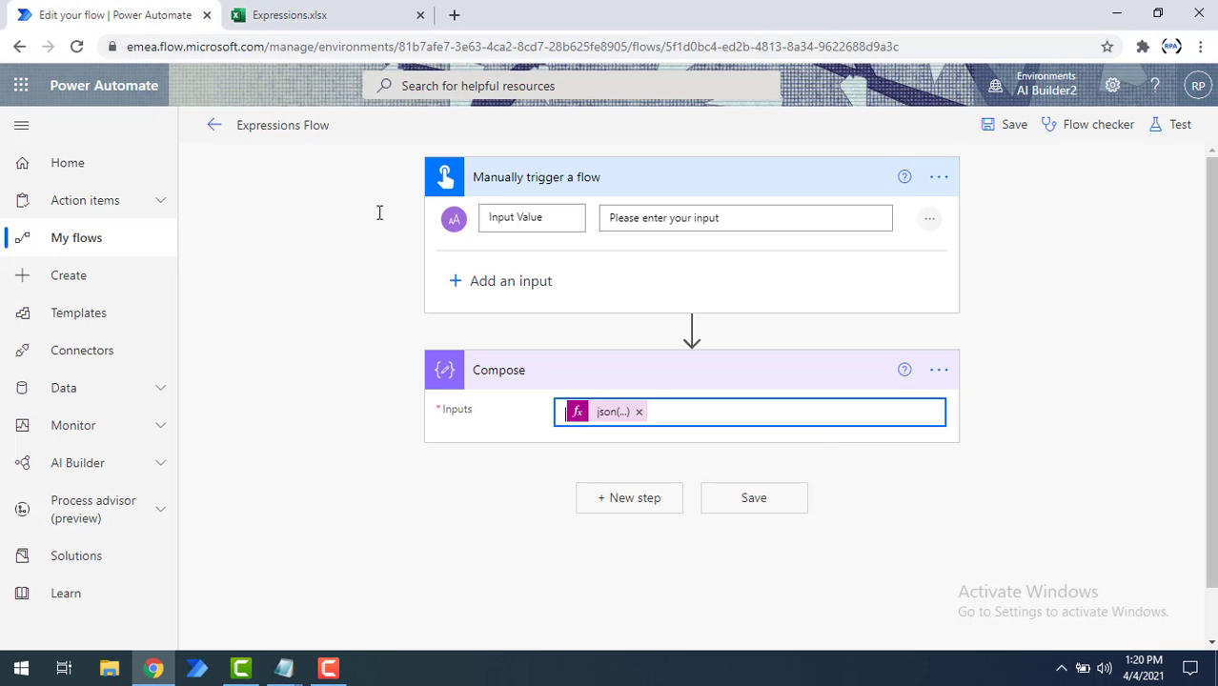
pyautogui.click(635, 527)
pyautogui.click(635, 527)
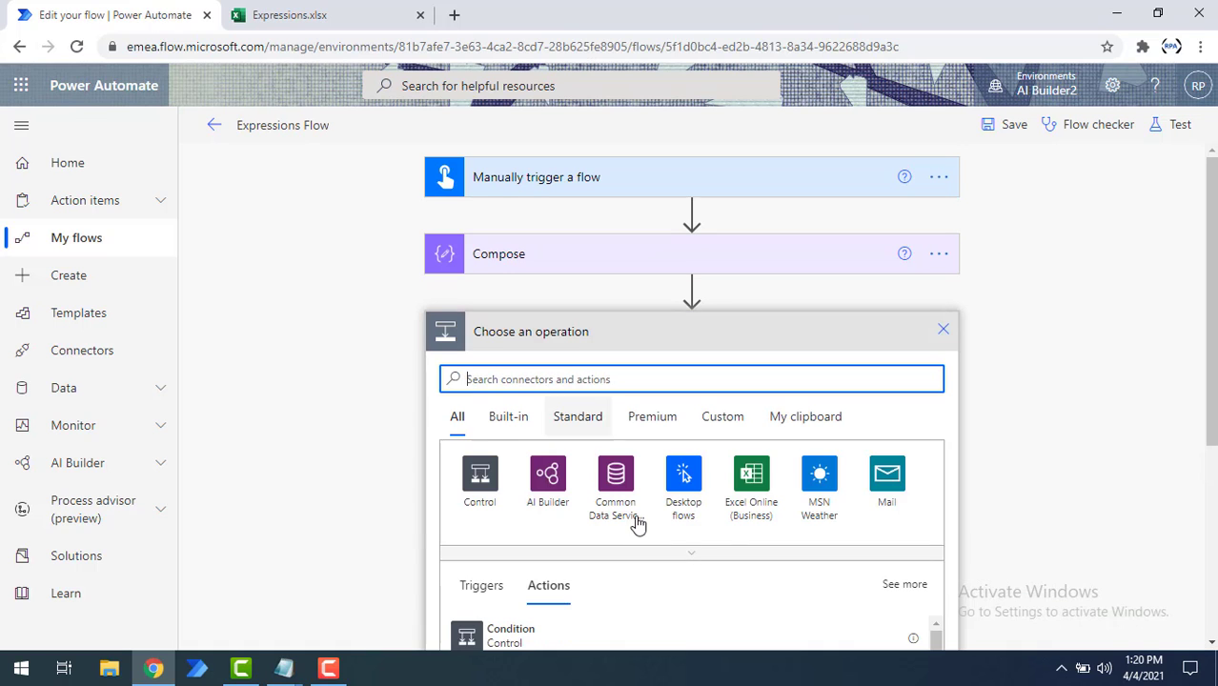
# - Add an Excel Online 'Add a row into a table' action for Table1 in /Expressions.xlsx on OneDrive for Business
pyautogui.click(758, 491)
pyautogui.write('add')
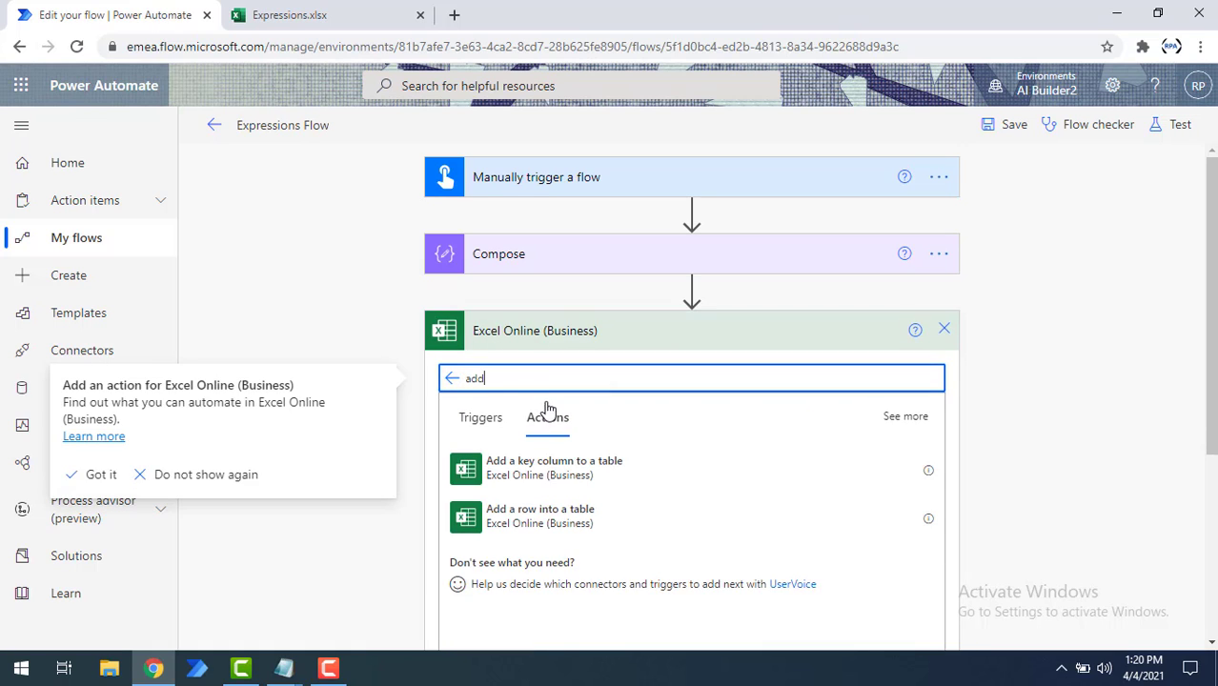
pyautogui.click(549, 529)
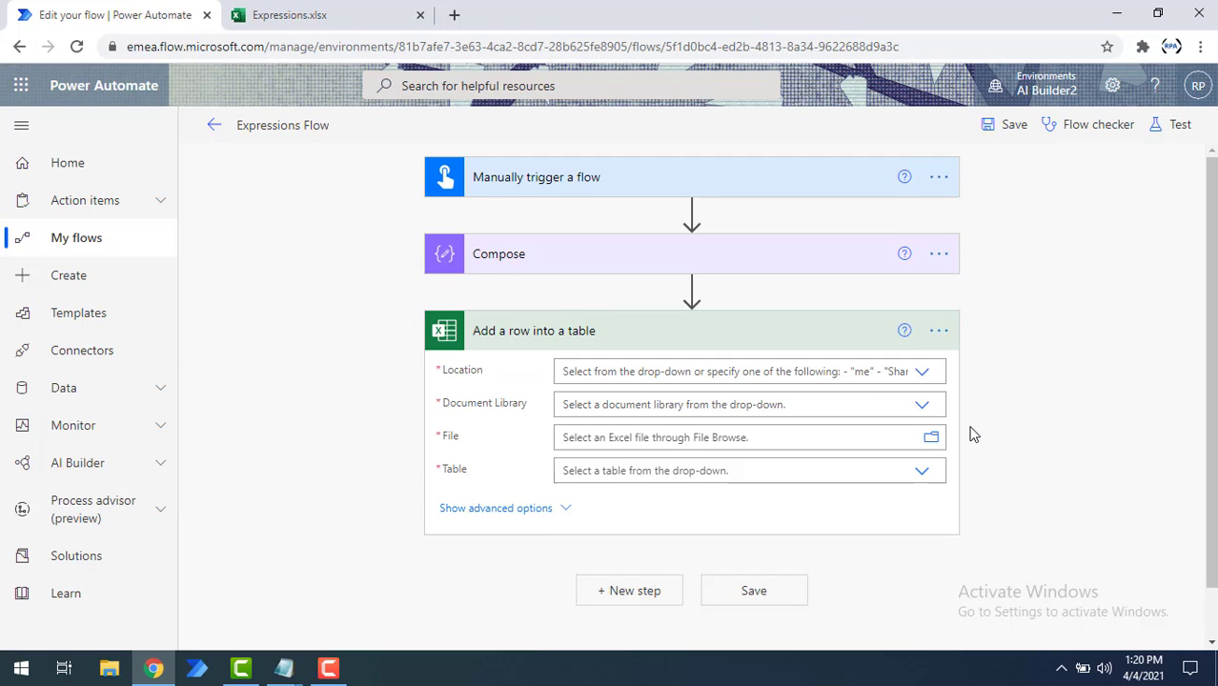
pyautogui.click(917, 370)
pyautogui.click(610, 445)
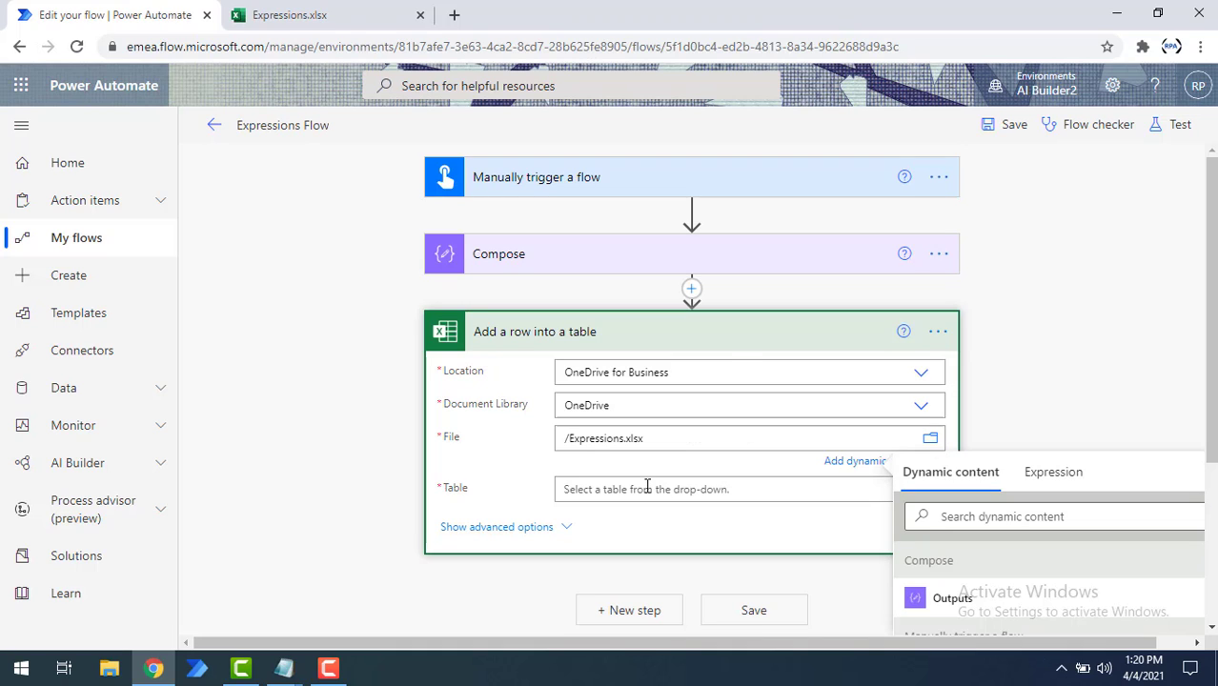
pyautogui.click(647, 489)
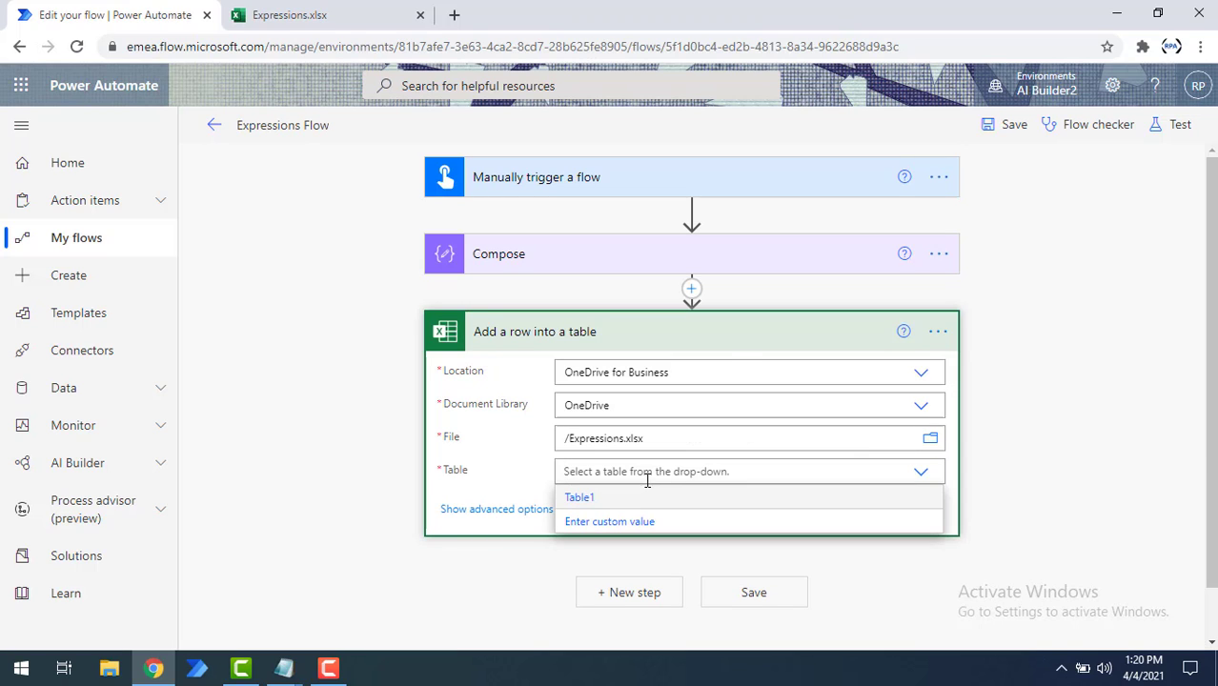
pyautogui.click(587, 498)
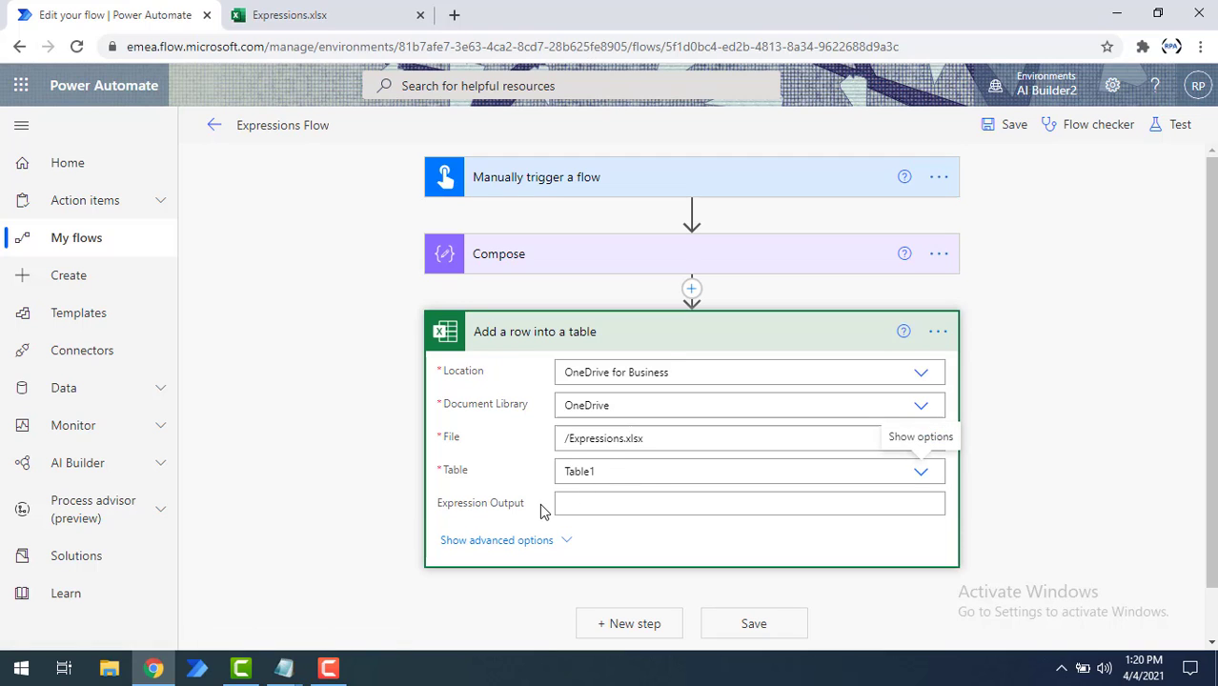
# - Fill the Expression Output column with the Compose Outputs and save the flow
pyautogui.moveTo(531, 507); pyautogui.dragTo(440, 505)
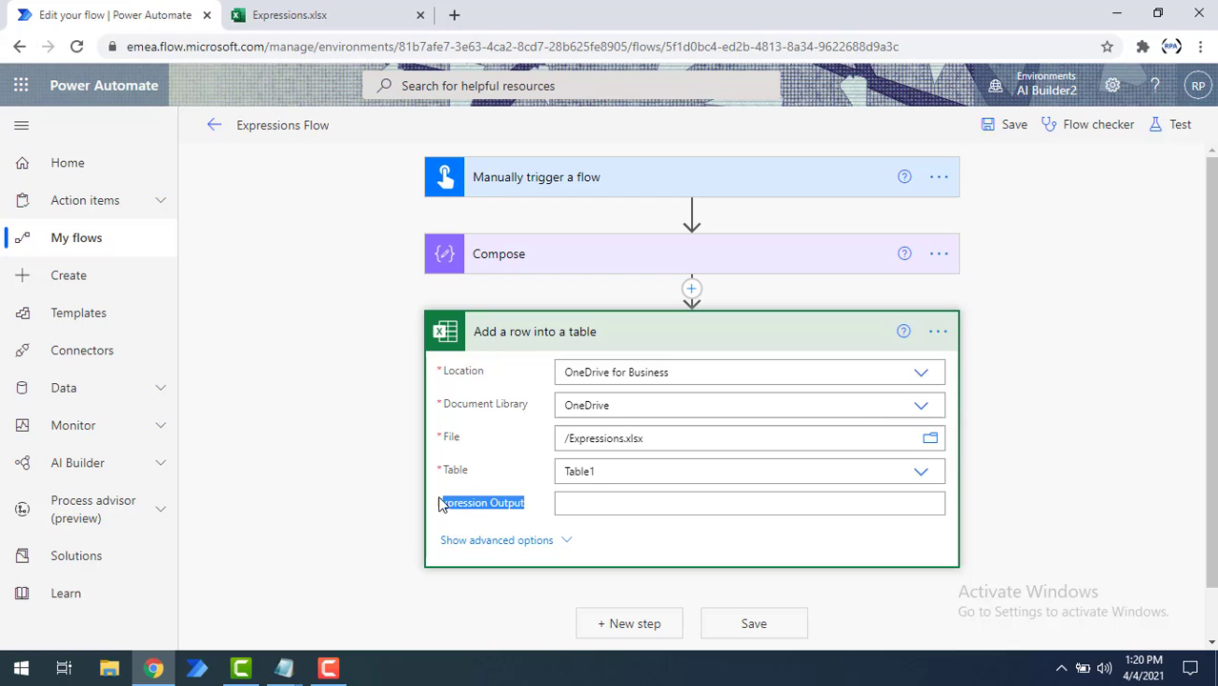
pyautogui.click(599, 508)
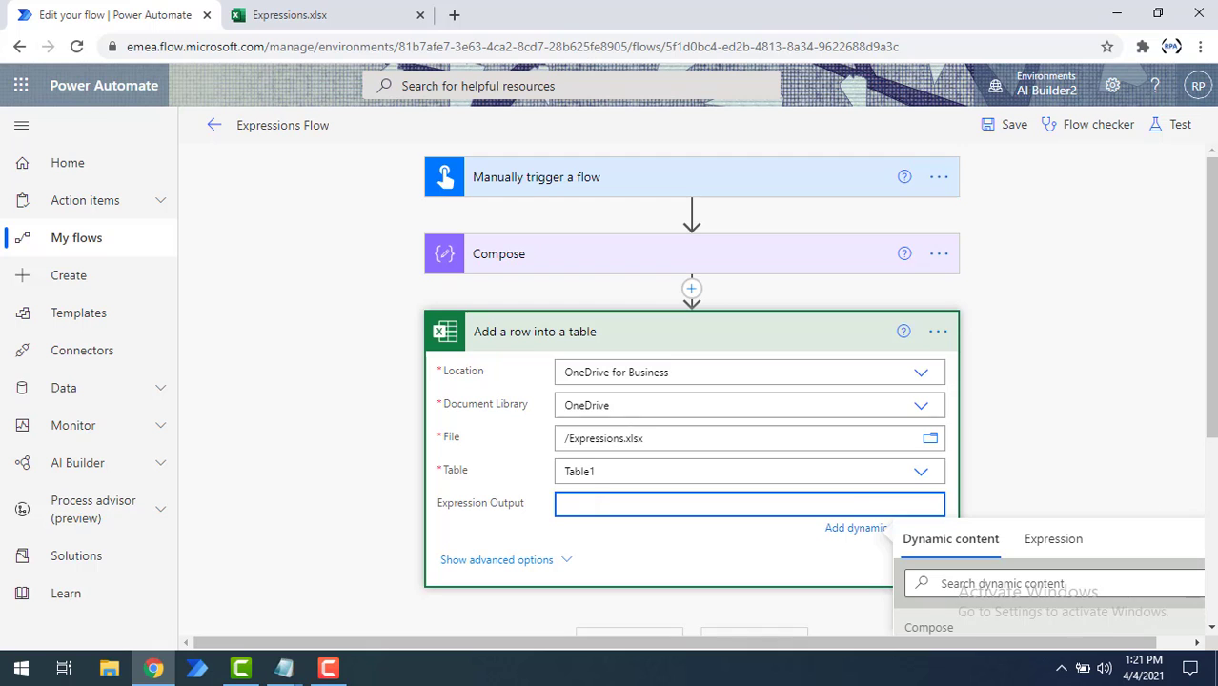
pyautogui.scroll(-1, 1183, 544)
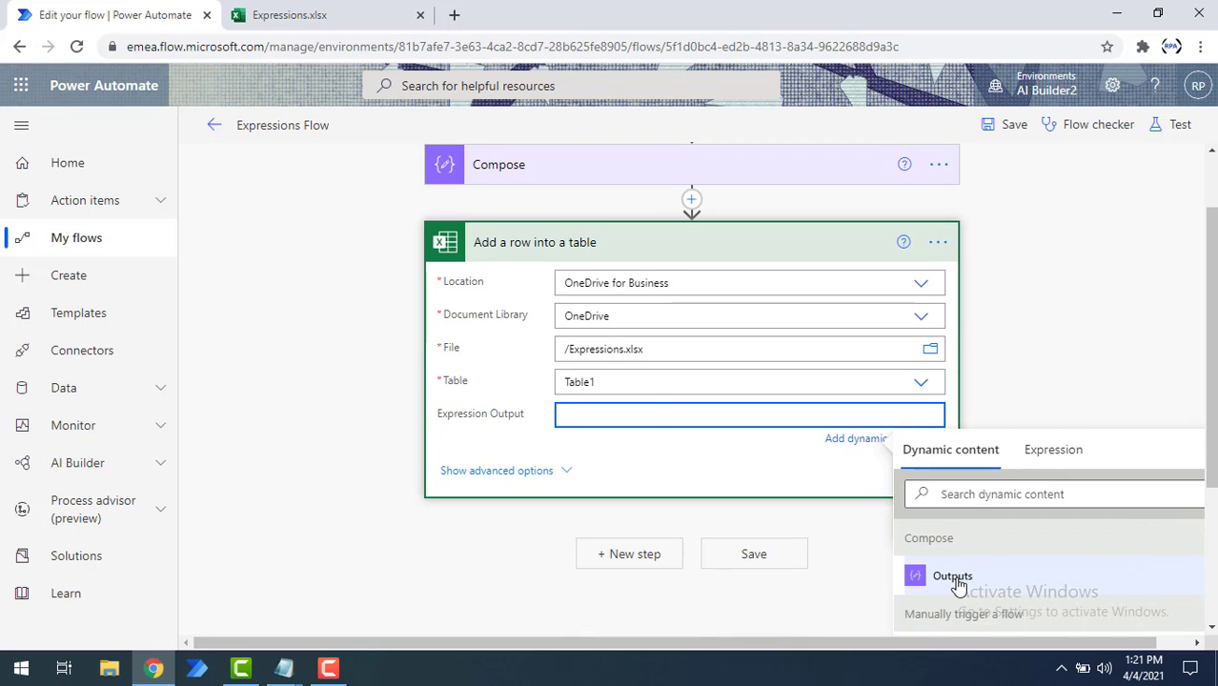
pyautogui.click(959, 583)
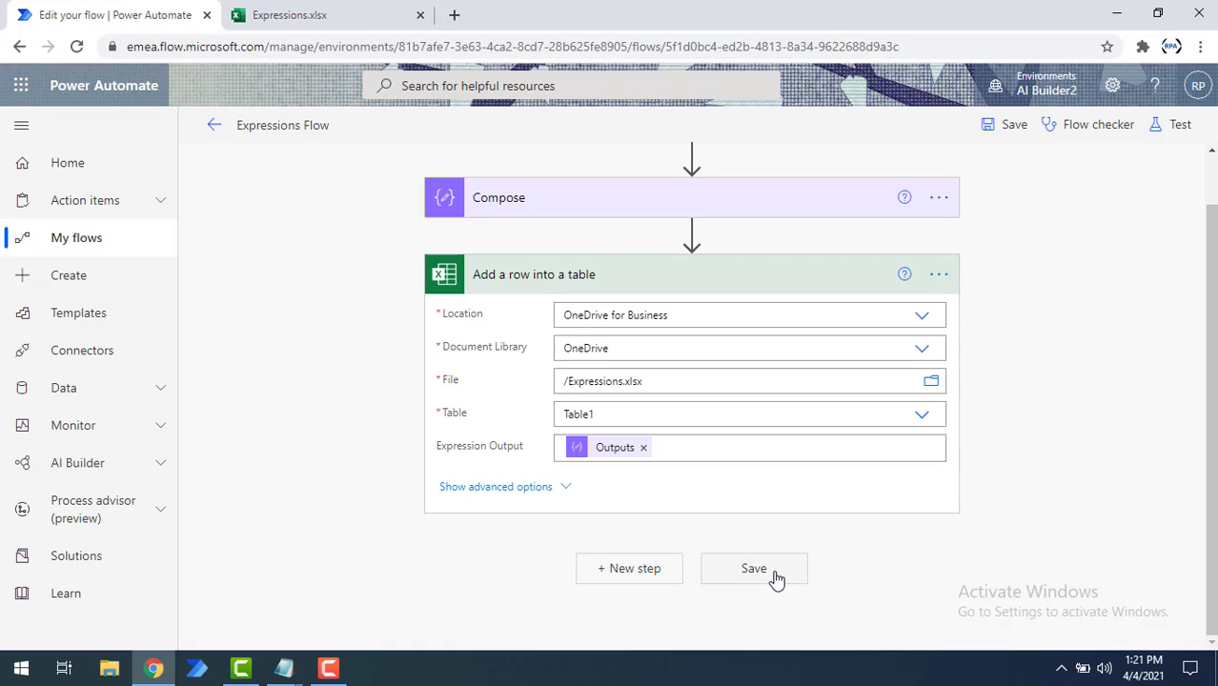
pyautogui.click(776, 572)
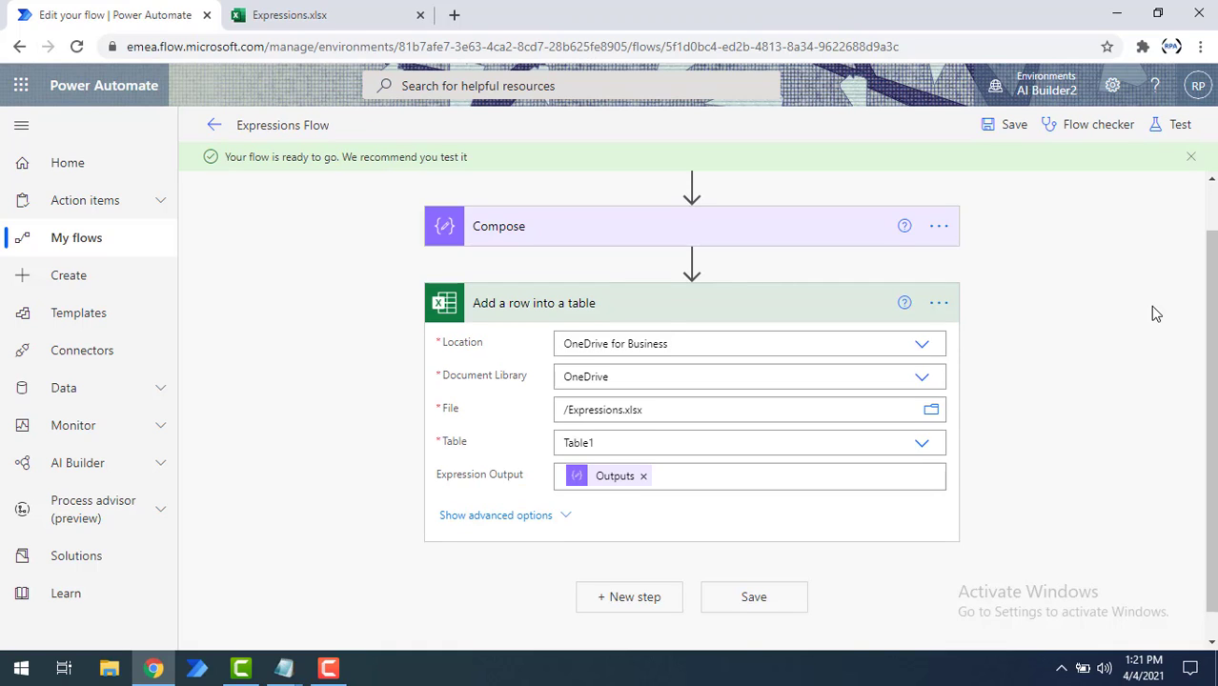
# - Start a manual test run and paste the employee XML record into the Input Value box
pyautogui.click(1179, 130)
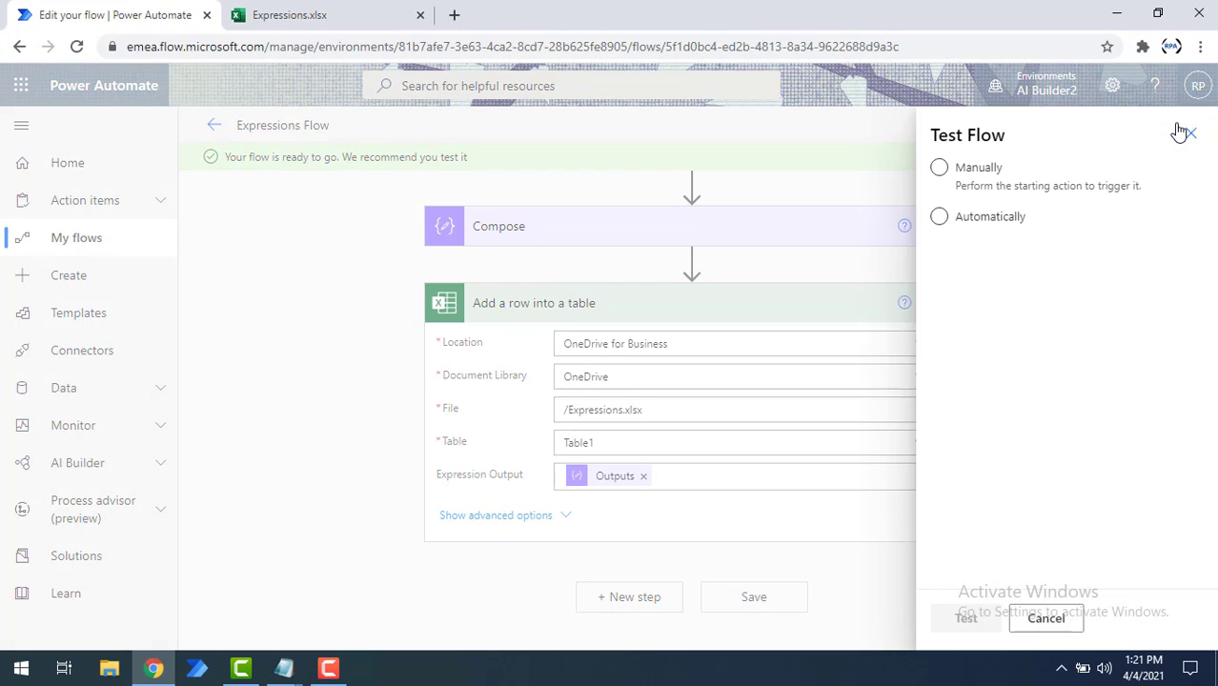
pyautogui.click(950, 189)
pyautogui.click(966, 619)
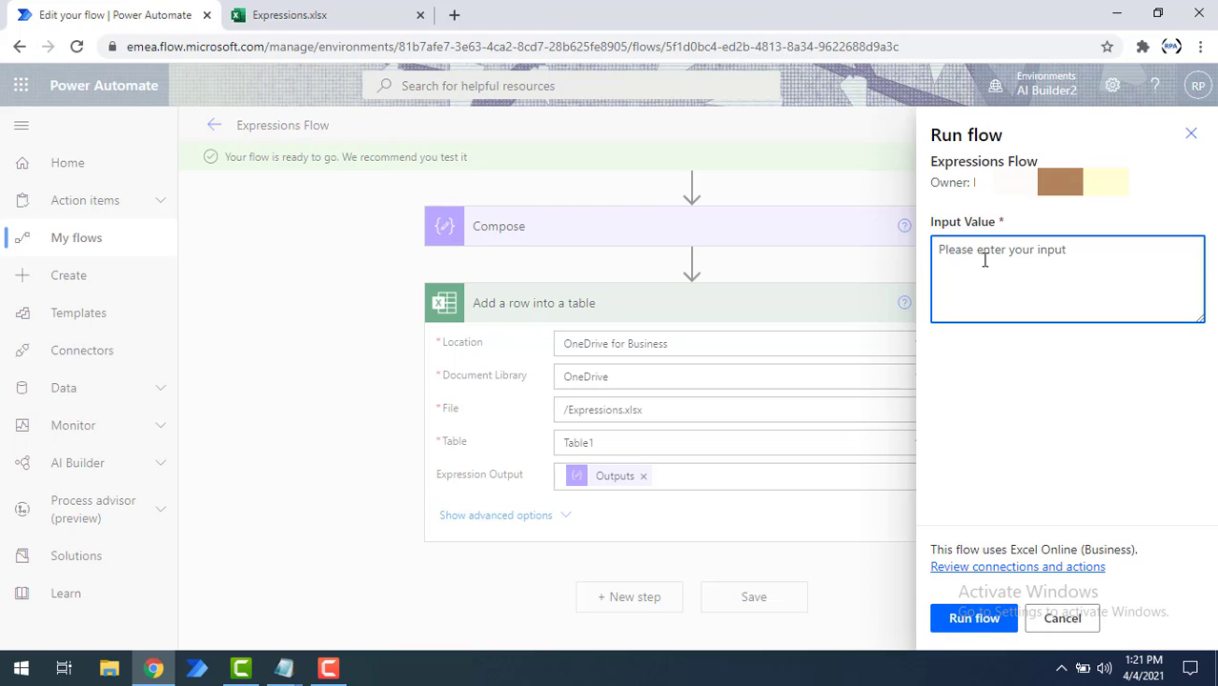
pyautogui.hotkey('ctrl', 'v')
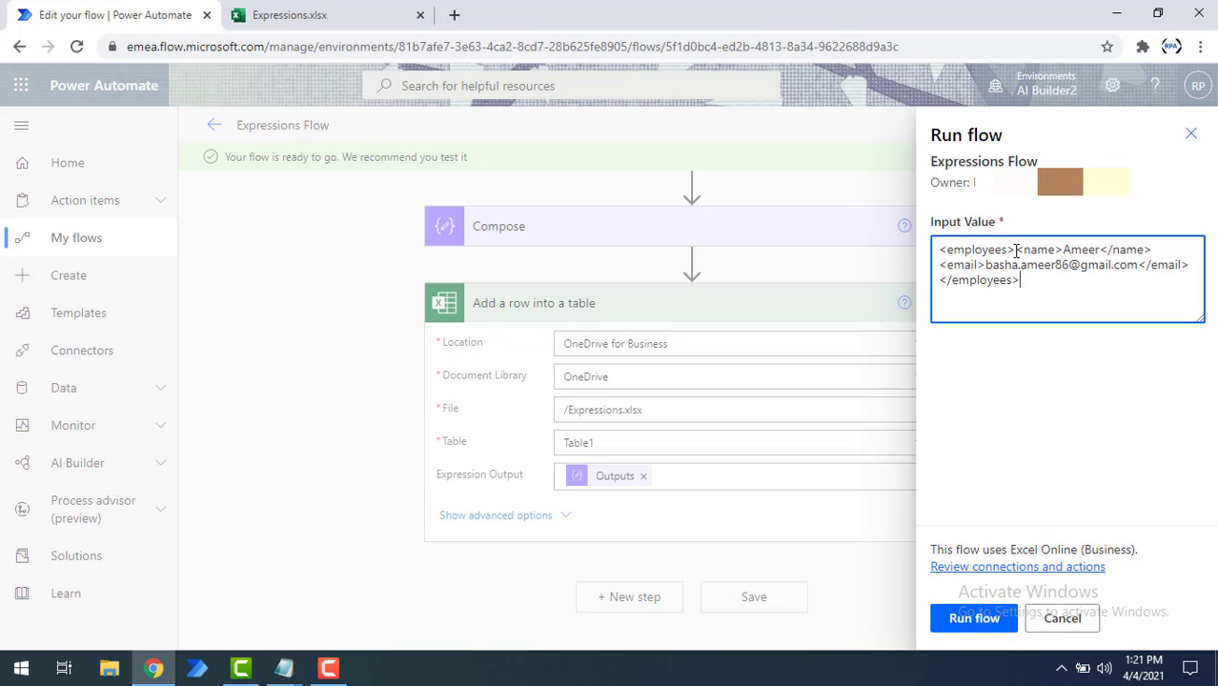
pyautogui.hotkey('ctrl', 'a')
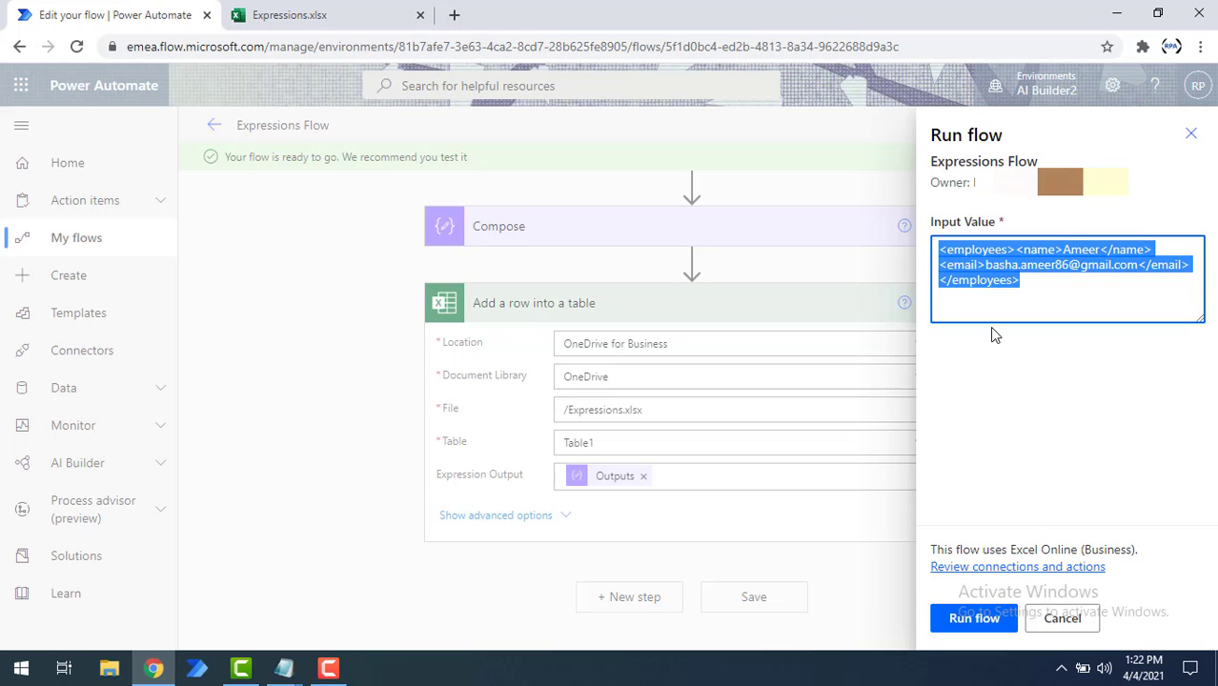
pyautogui.click(1037, 302)
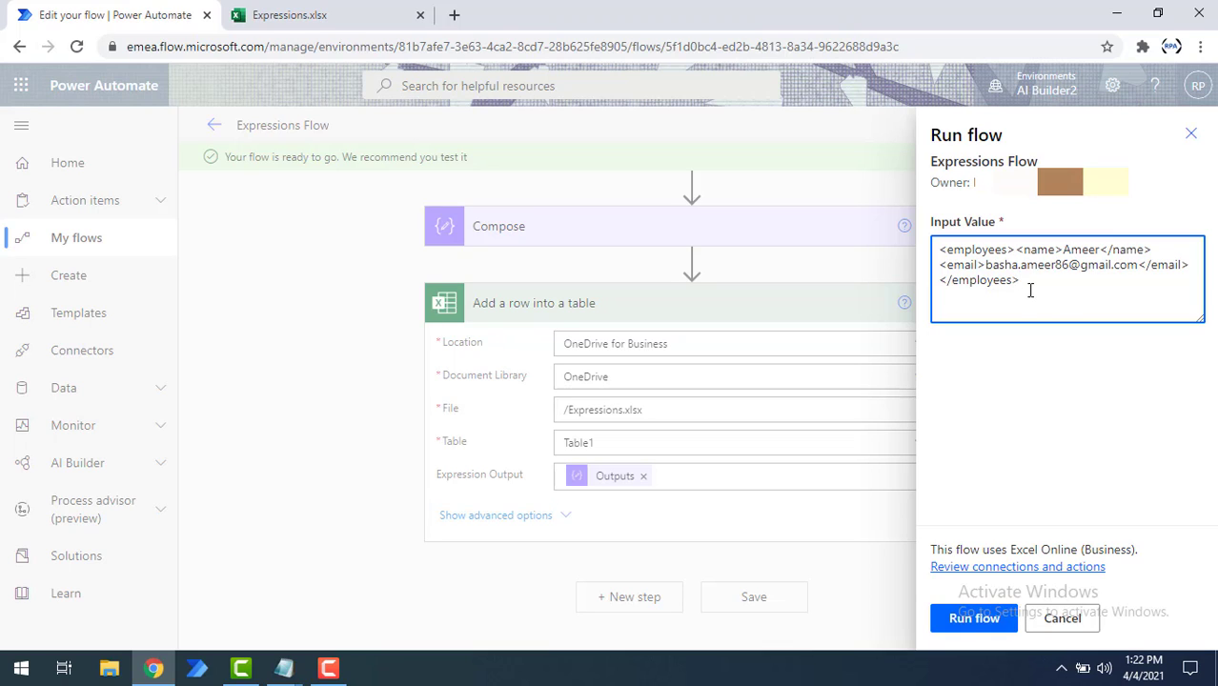
pyautogui.hotkey('ctrl', 'a')
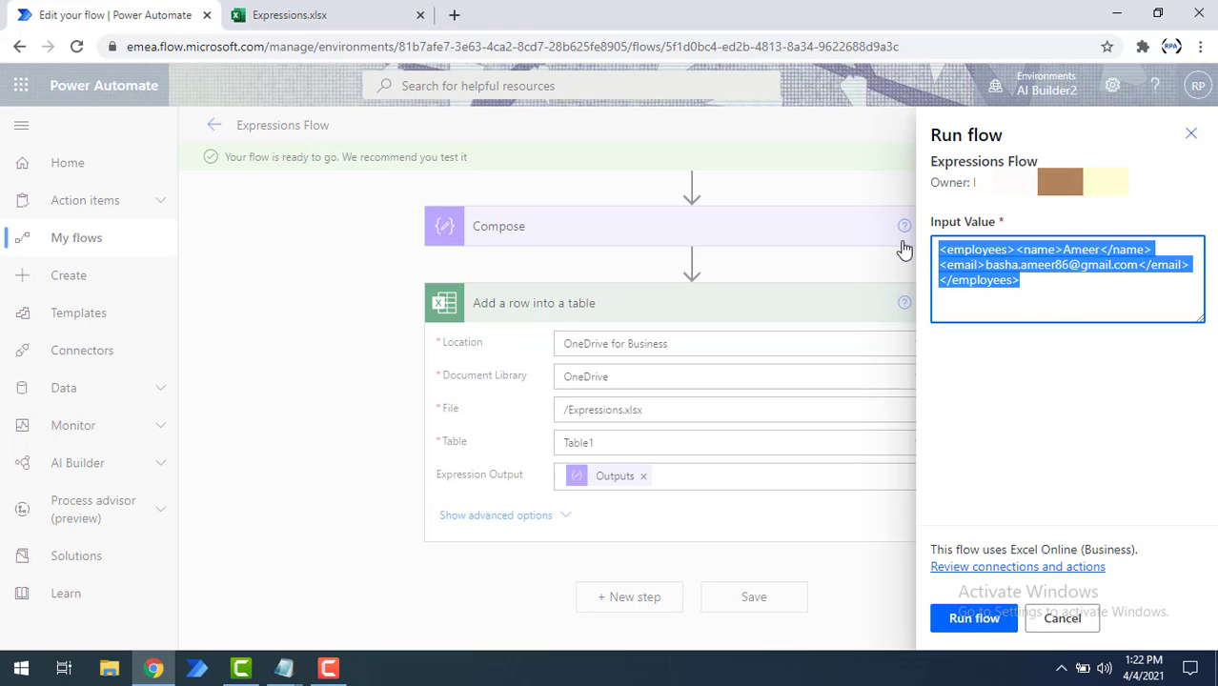
pyautogui.click(1035, 307)
# - Run the flow, then autofit column A in Expressions.xlsx and select A2 to view the JSON
pyautogui.click(989, 625)
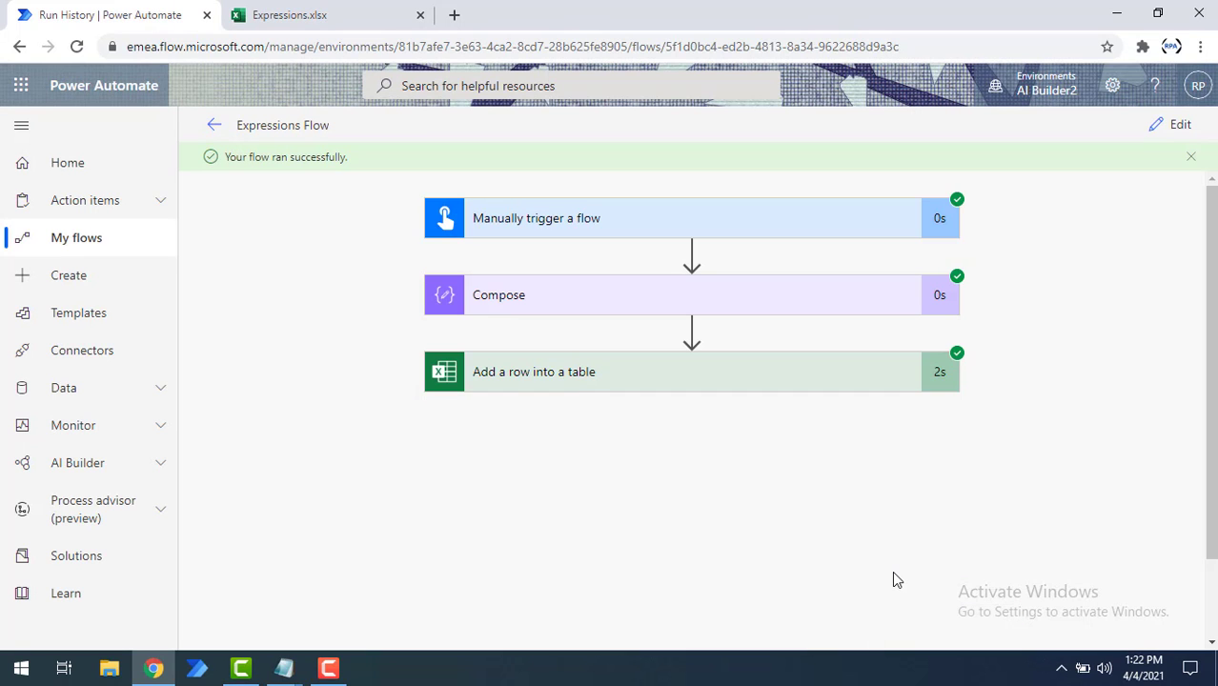
pyautogui.click(355, 10)
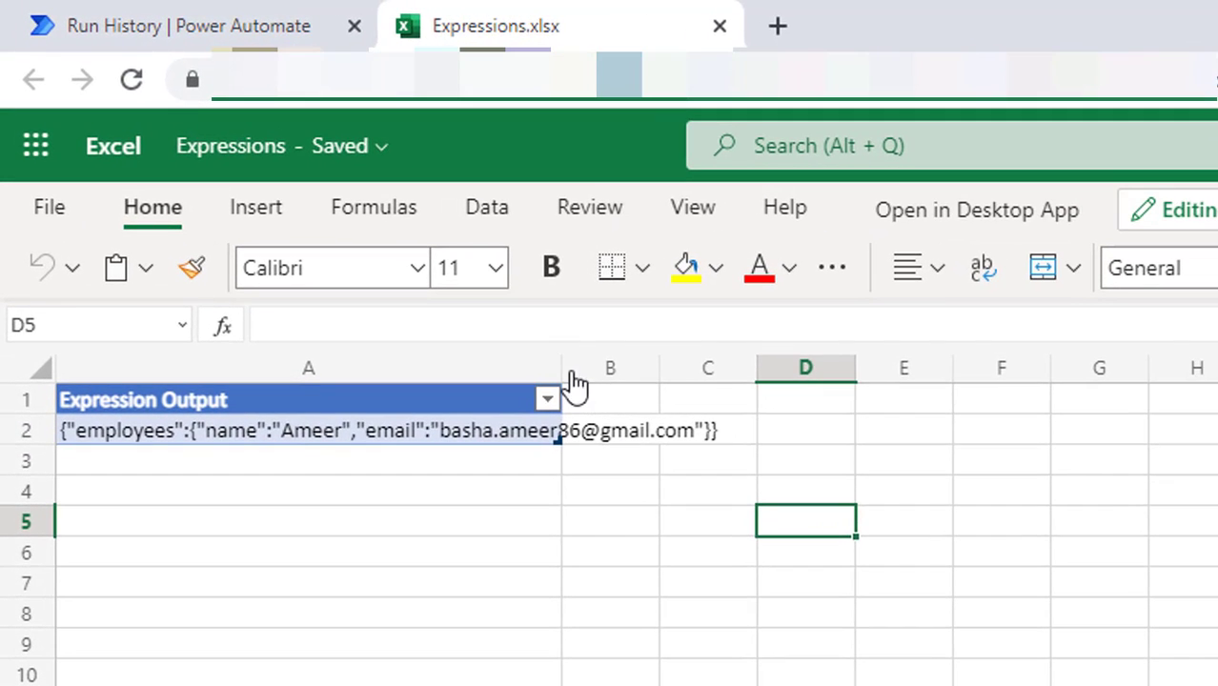
pyautogui.doubleClick(568, 363)
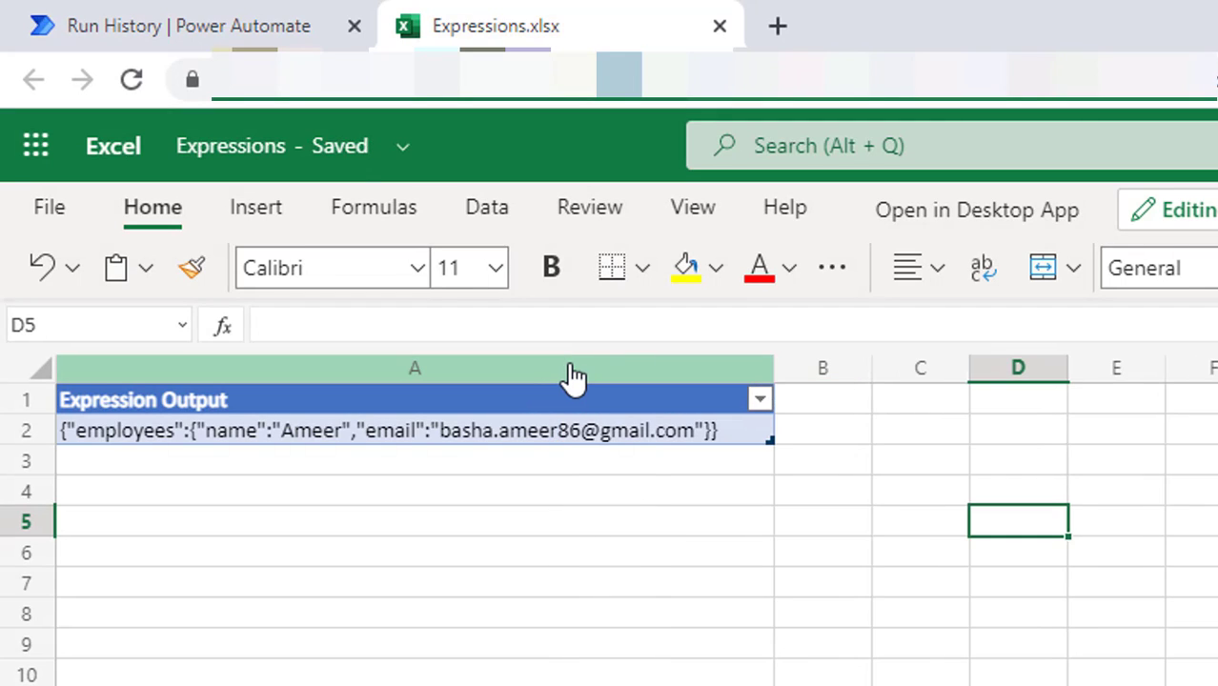
pyautogui.click(334, 434)
# - Highlight the JSON line's employees key and nested name/email object in Notepad, then expand Compose's run details
pyautogui.hotkey('alt', 'Tab')
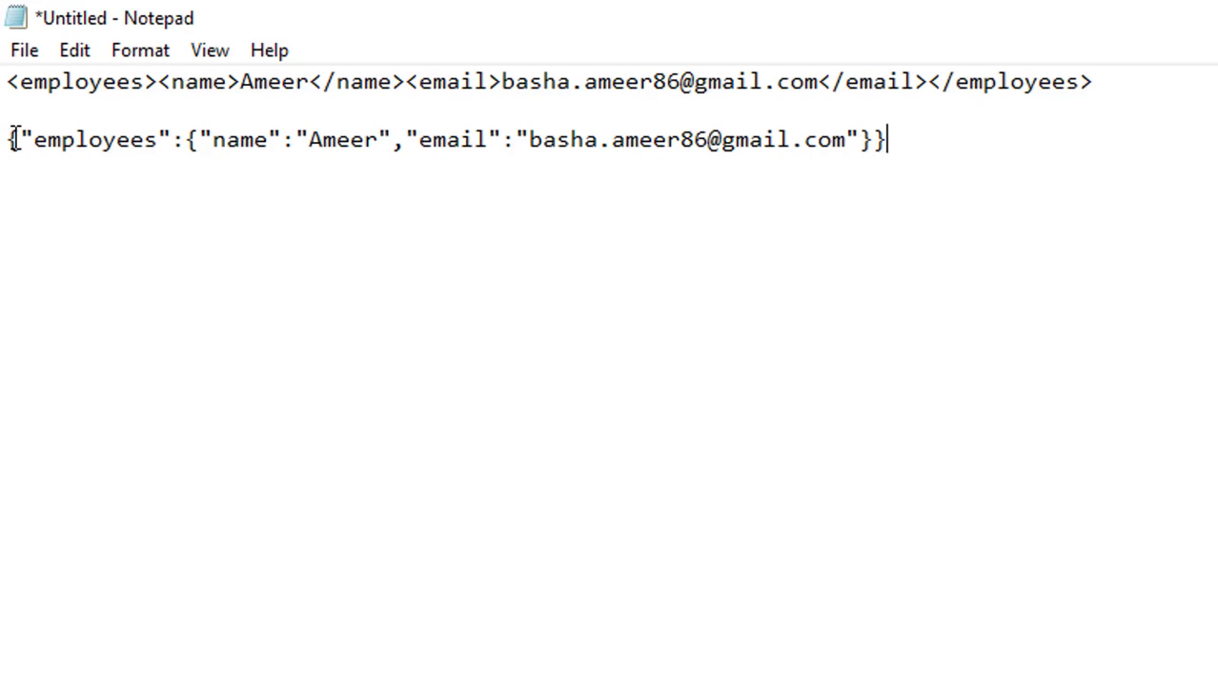
pyautogui.moveTo(11, 139); pyautogui.dragTo(935, 156)
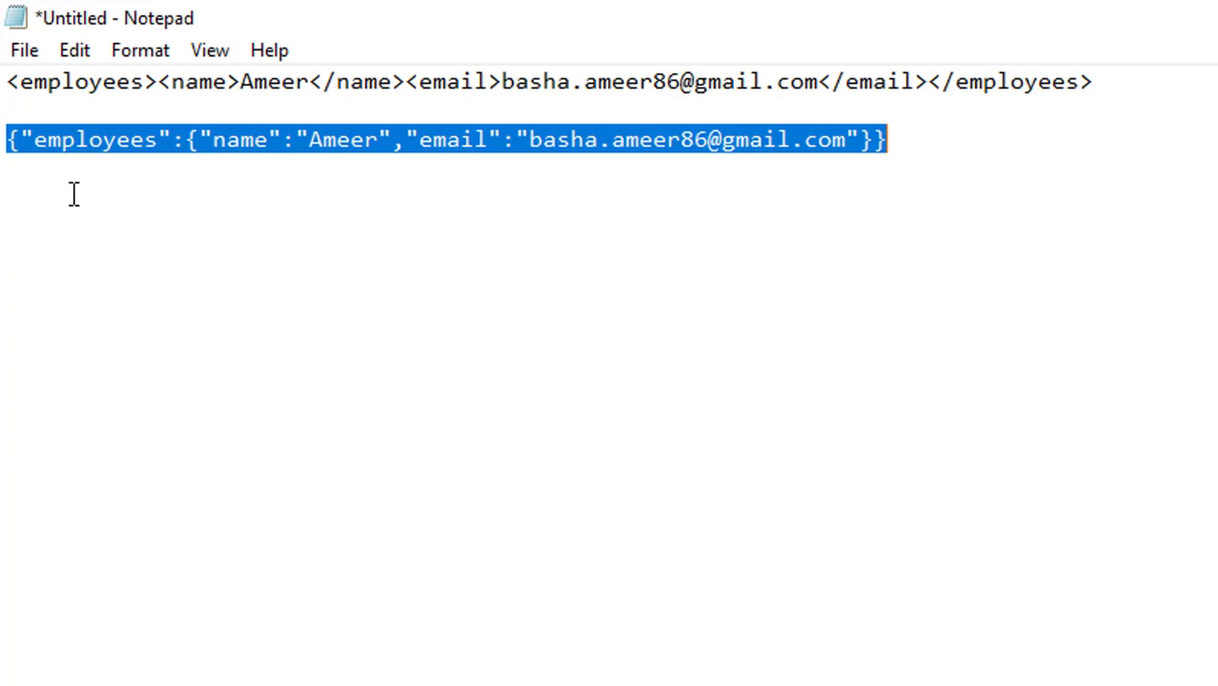
pyautogui.doubleClick(49, 142)
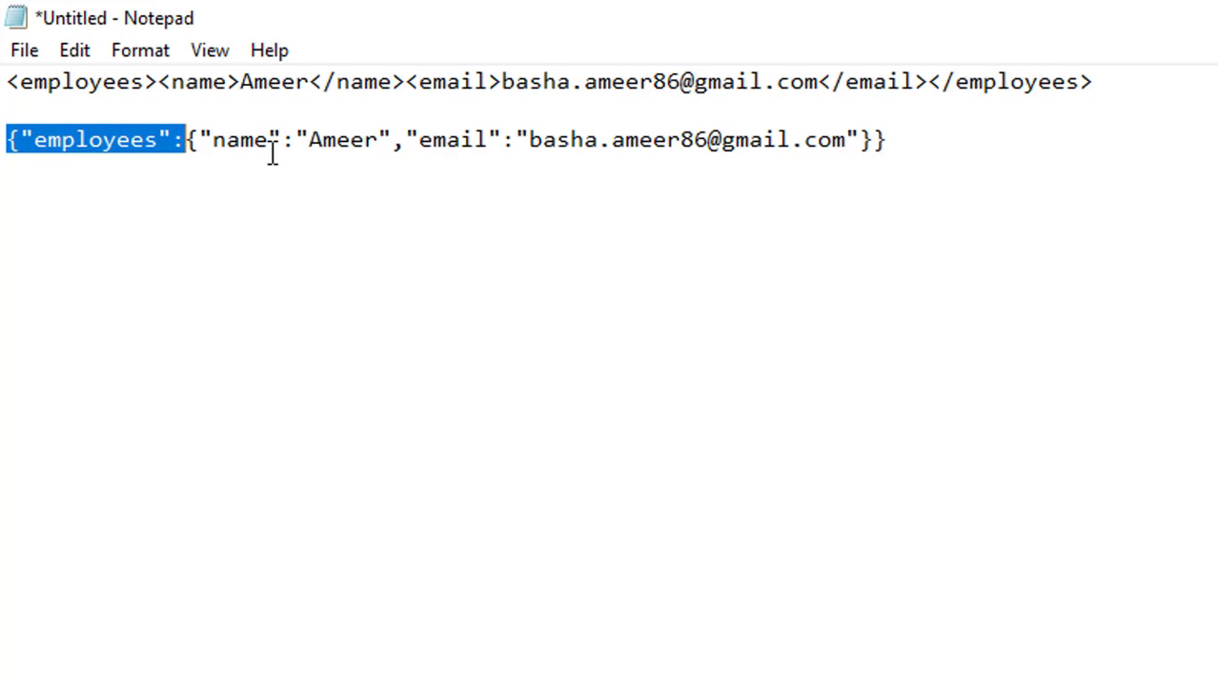
pyautogui.doubleClick(246, 151)
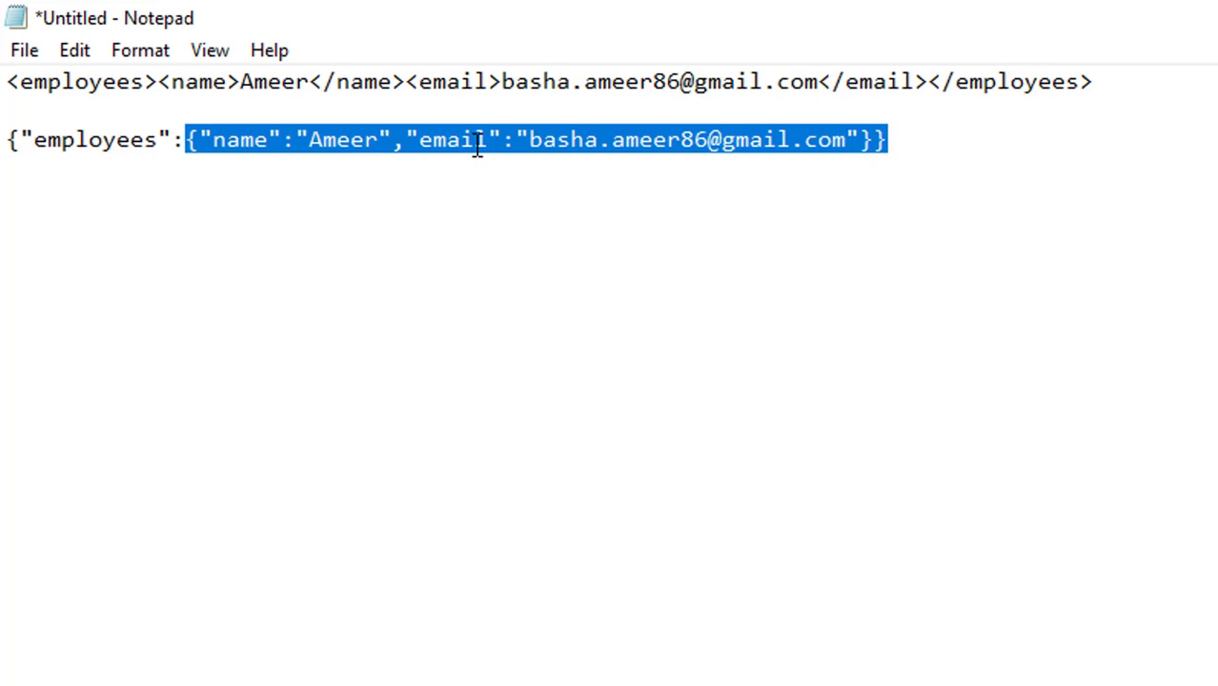
pyautogui.doubleClick(668, 153)
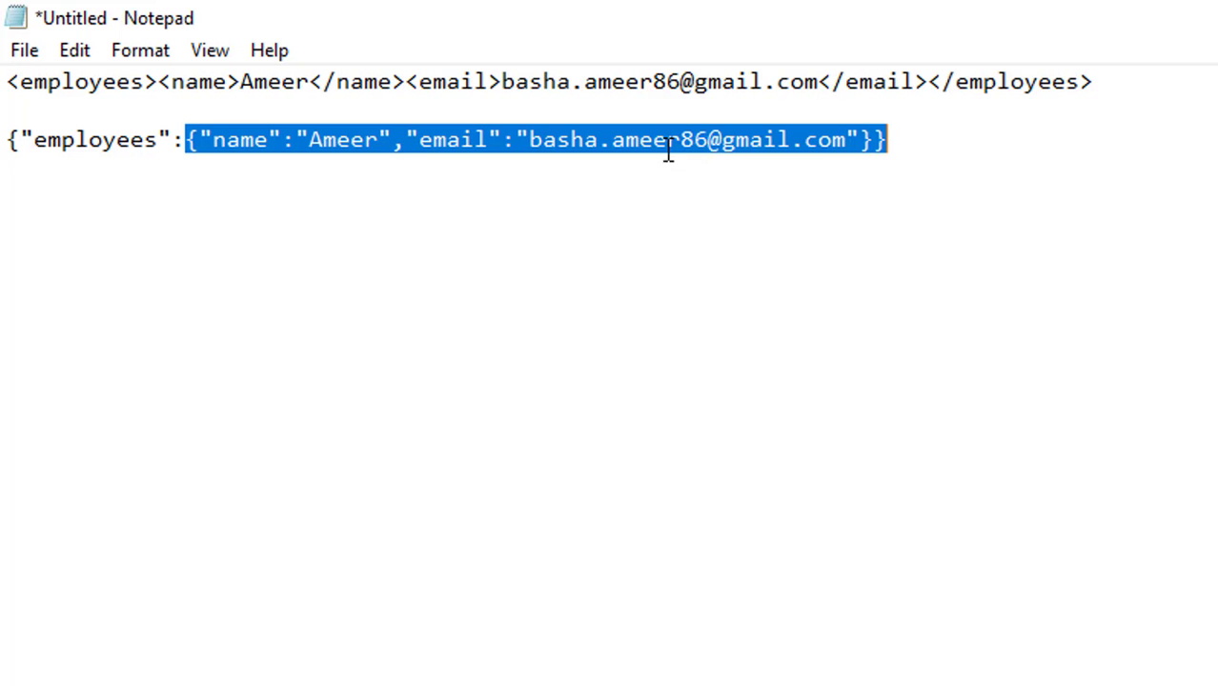
pyautogui.click(926, 134)
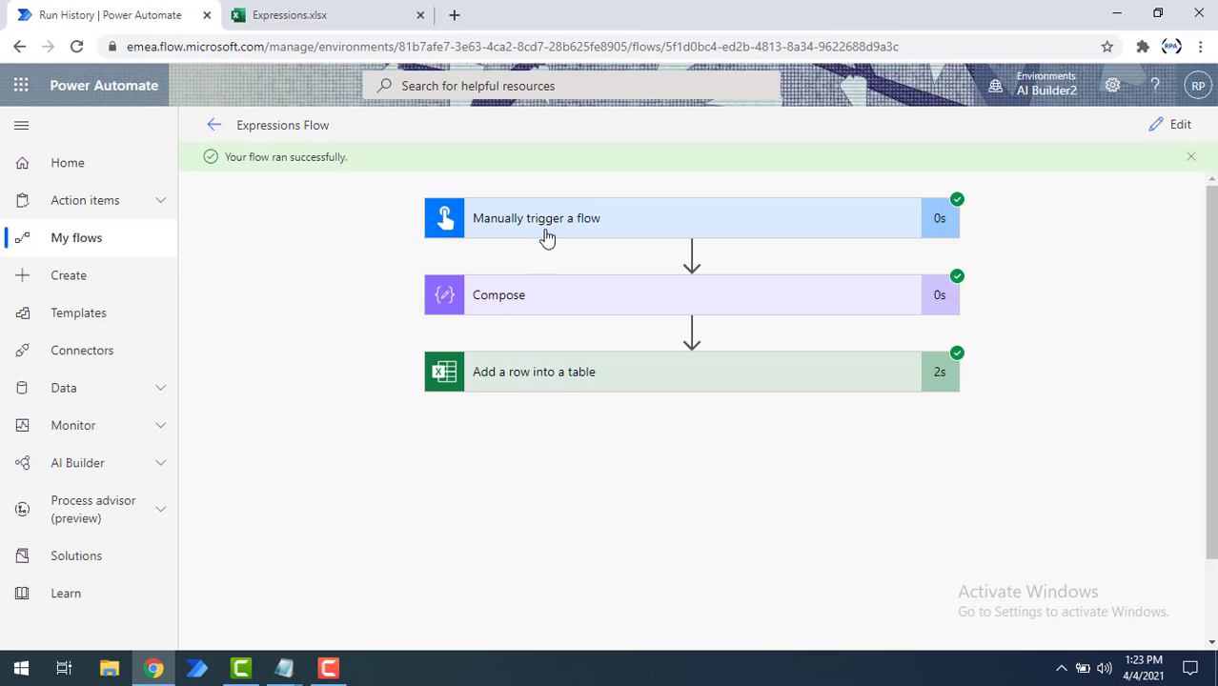
pyautogui.click(550, 305)
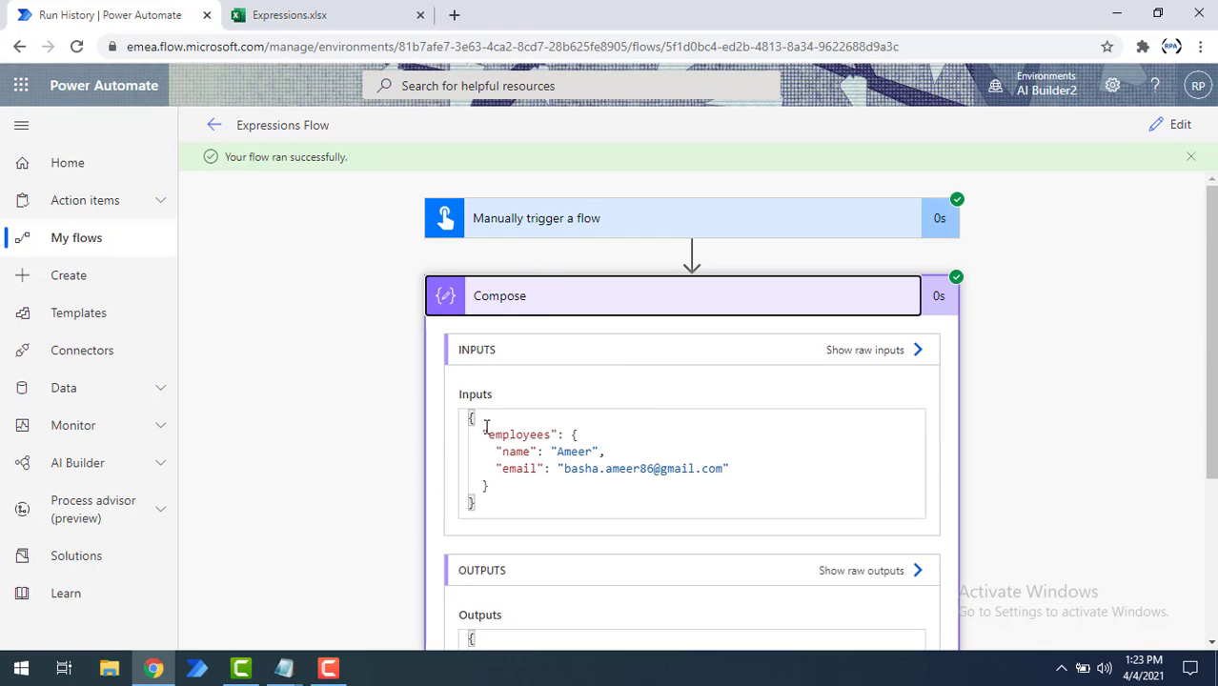
# - Highlight the employees, name and email entries in Compose's run inputs, scroll to Outputs, and return to editing
pyautogui.moveTo(485, 438); pyautogui.dragTo(572, 434)
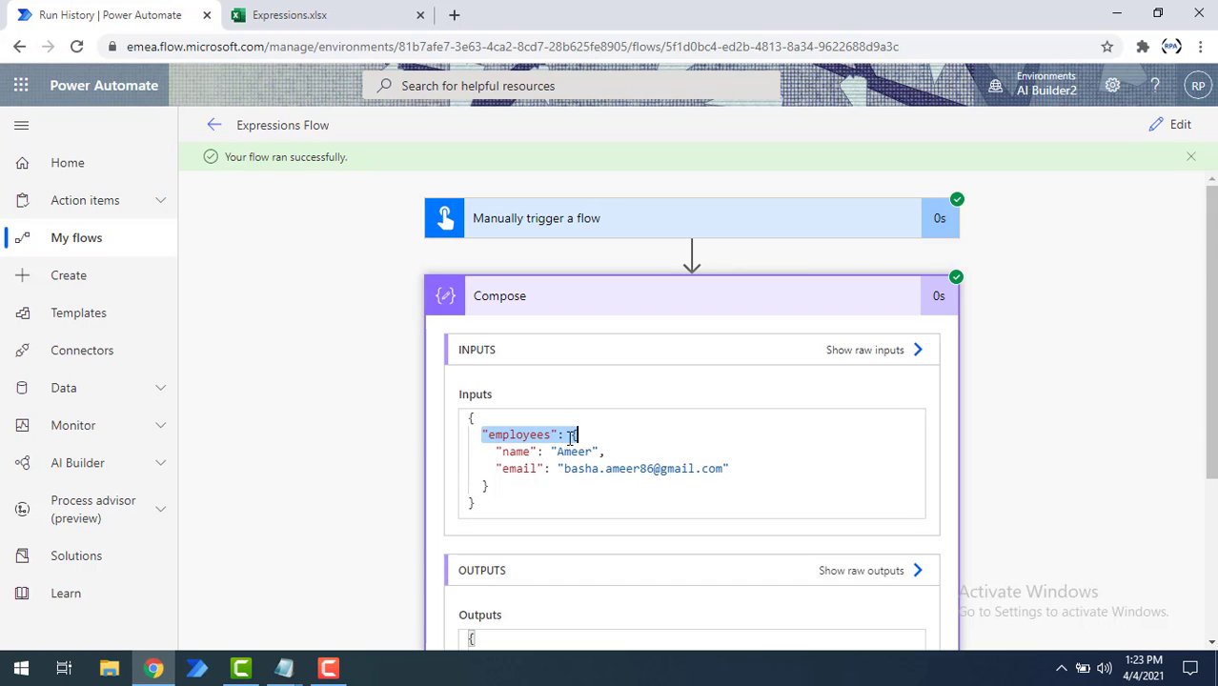
pyautogui.moveTo(496, 452); pyautogui.dragTo(750, 471)
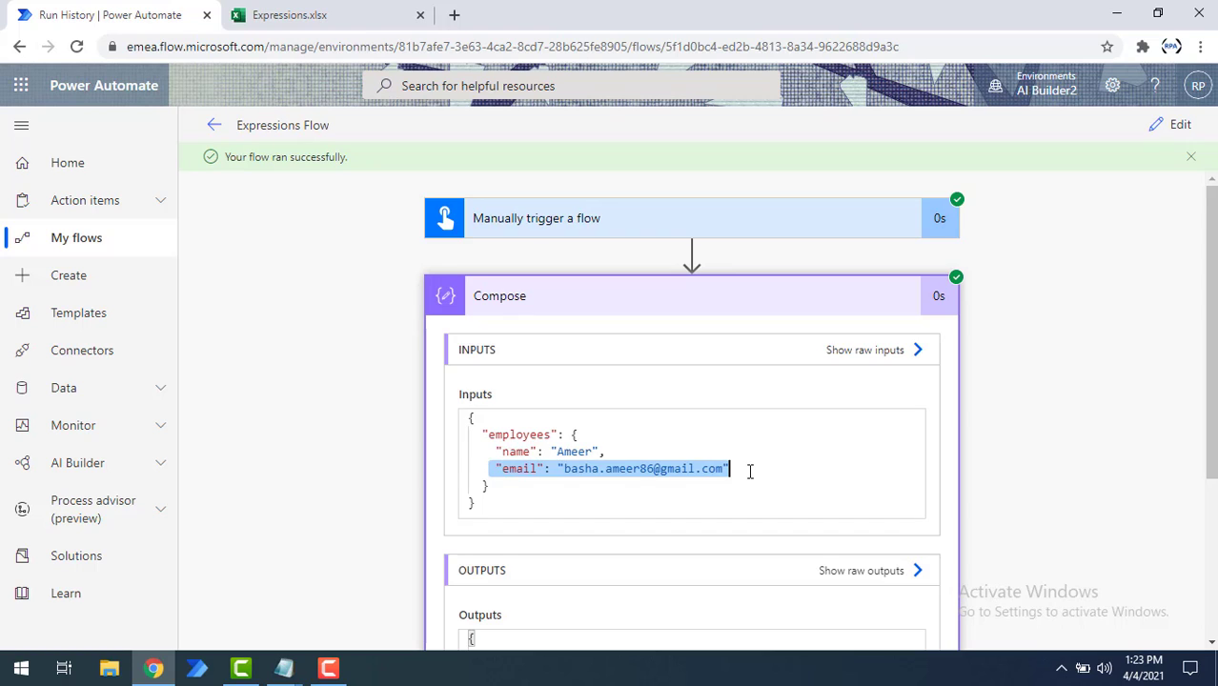
pyautogui.scroll(-1, 749, 470)
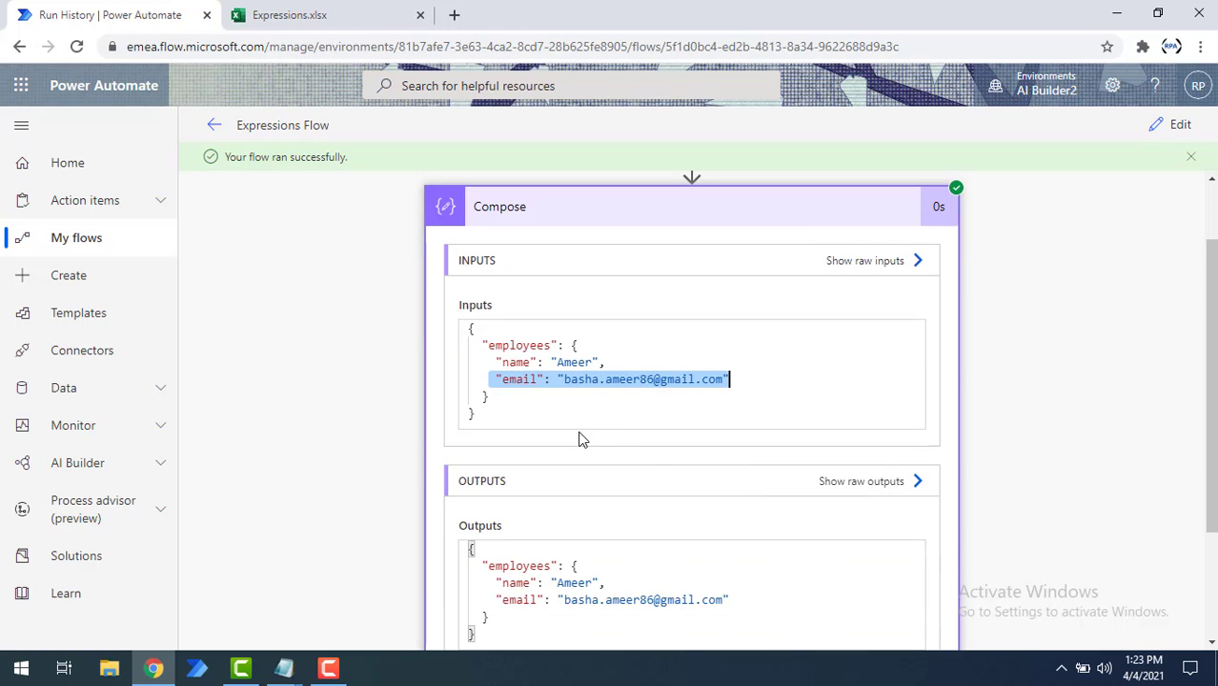
pyautogui.scroll(-2, 611, 522)
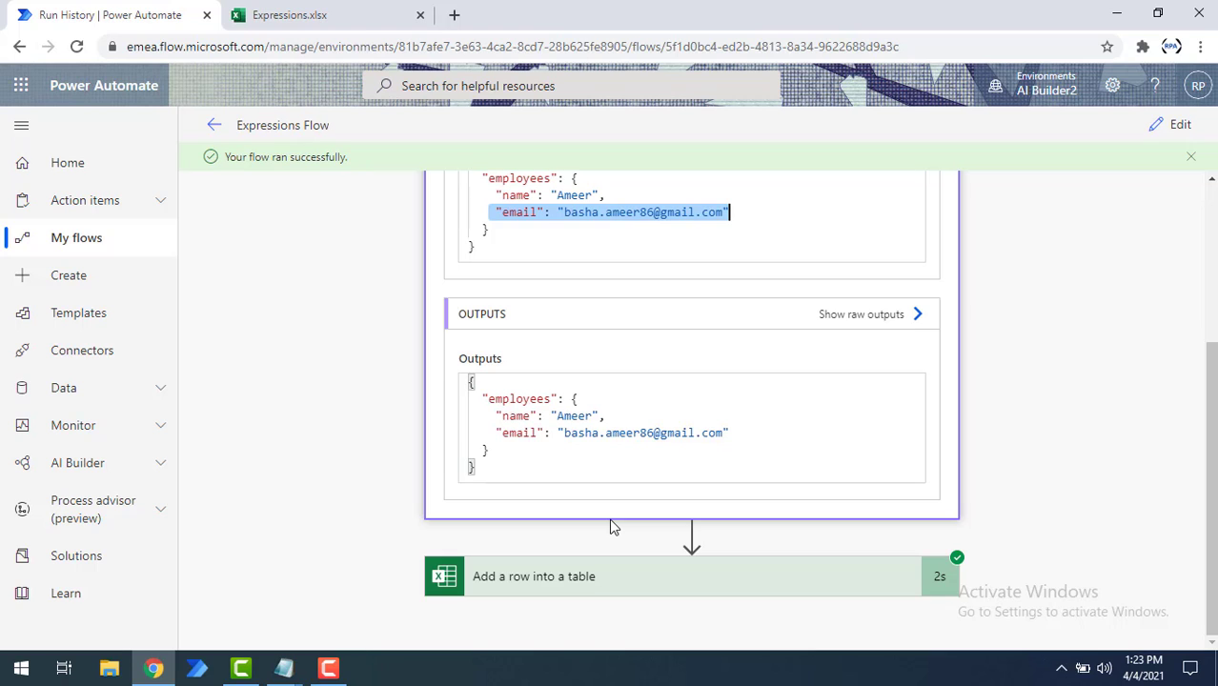
pyautogui.click(1171, 124)
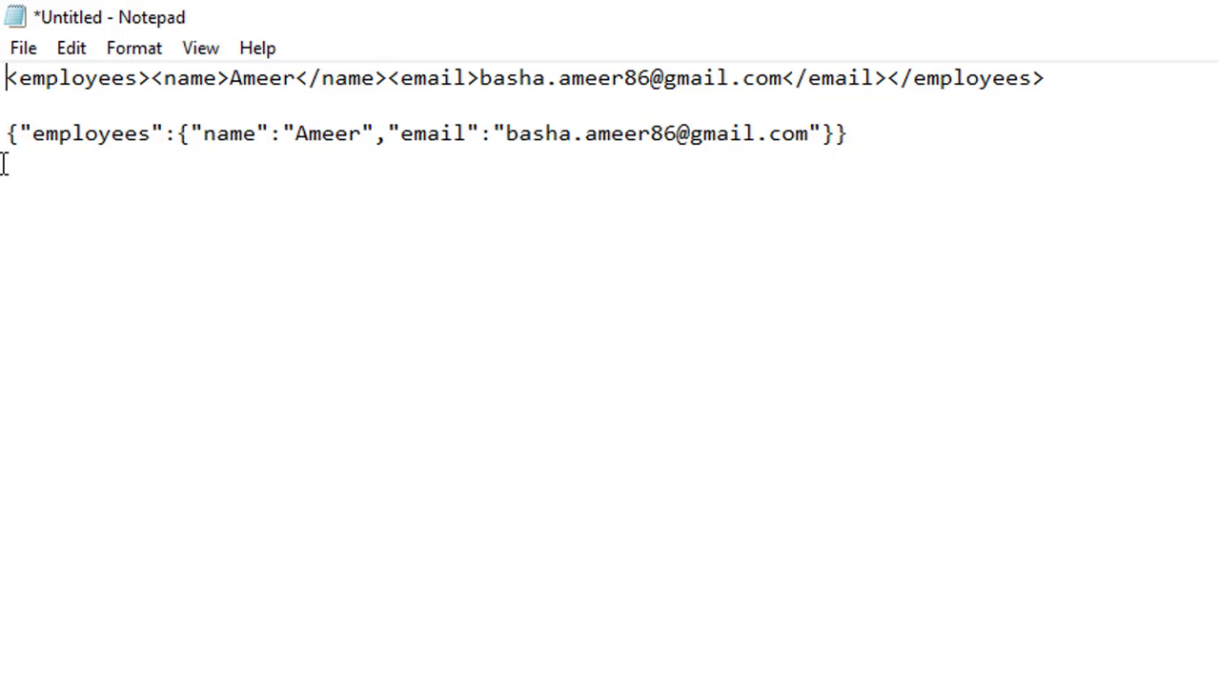
# - Select the JSON line and then the XML line in Notepad to compare them
pyautogui.moveTo(8, 134); pyautogui.dragTo(862, 136)
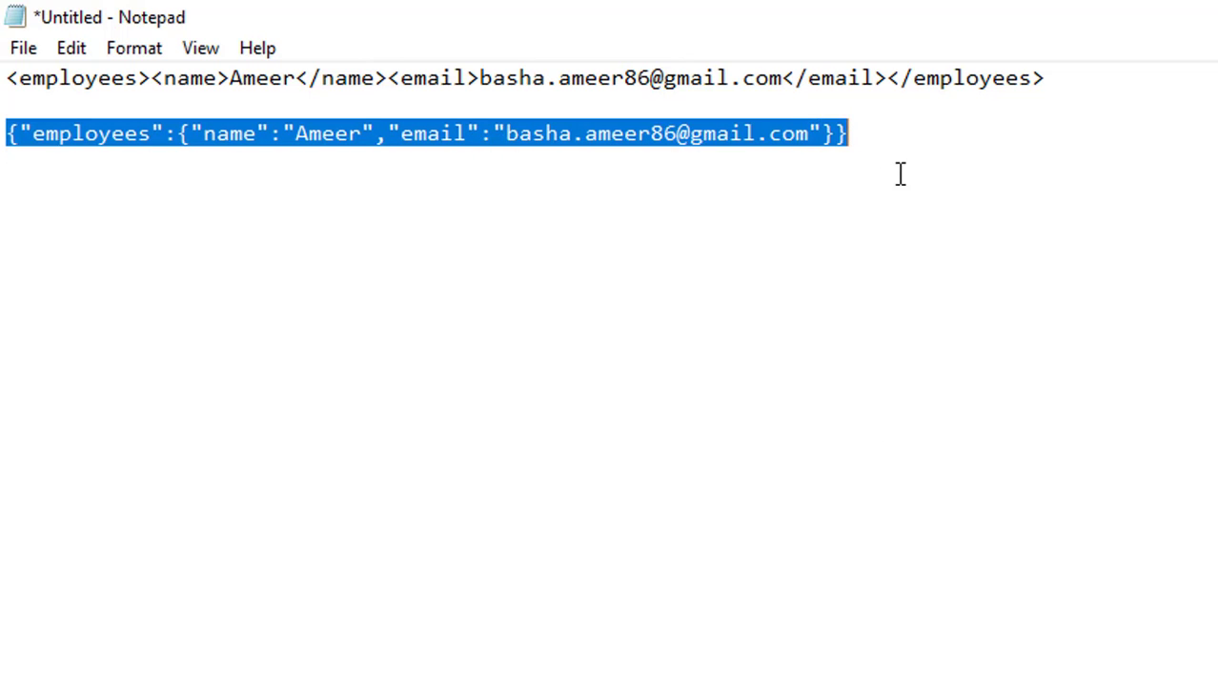
pyautogui.click(900, 137)
pyautogui.moveTo(900, 137); pyautogui.dragTo(5, 134)
pyautogui.moveTo(9, 78); pyautogui.dragTo(1117, 65)
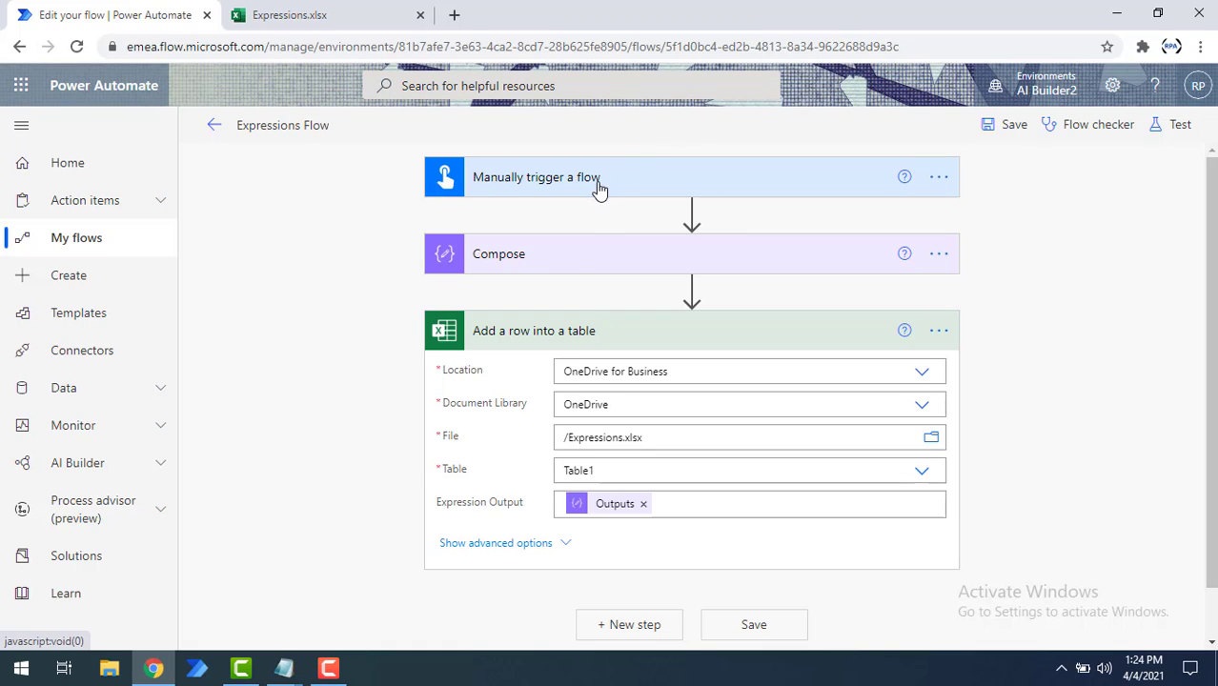
# - Delete the json() expression from the Compose Inputs and switch the panel to the Expression tab
pyautogui.click(576, 257)
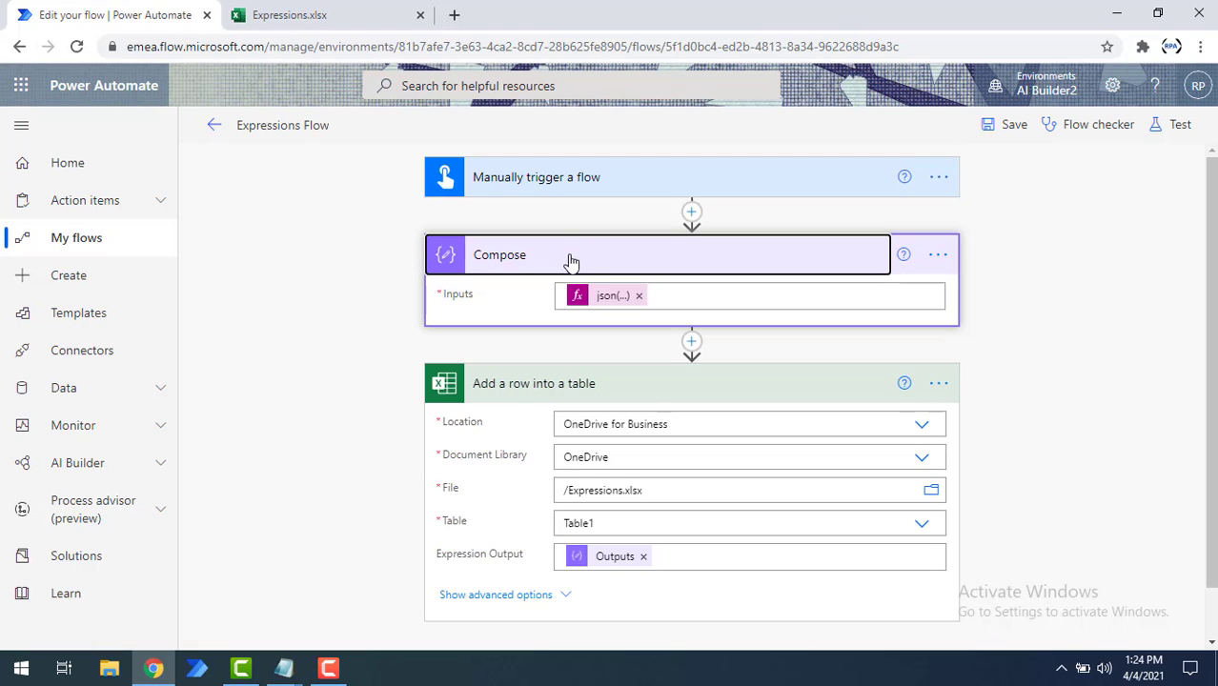
pyautogui.click(644, 301)
pyautogui.click(651, 298)
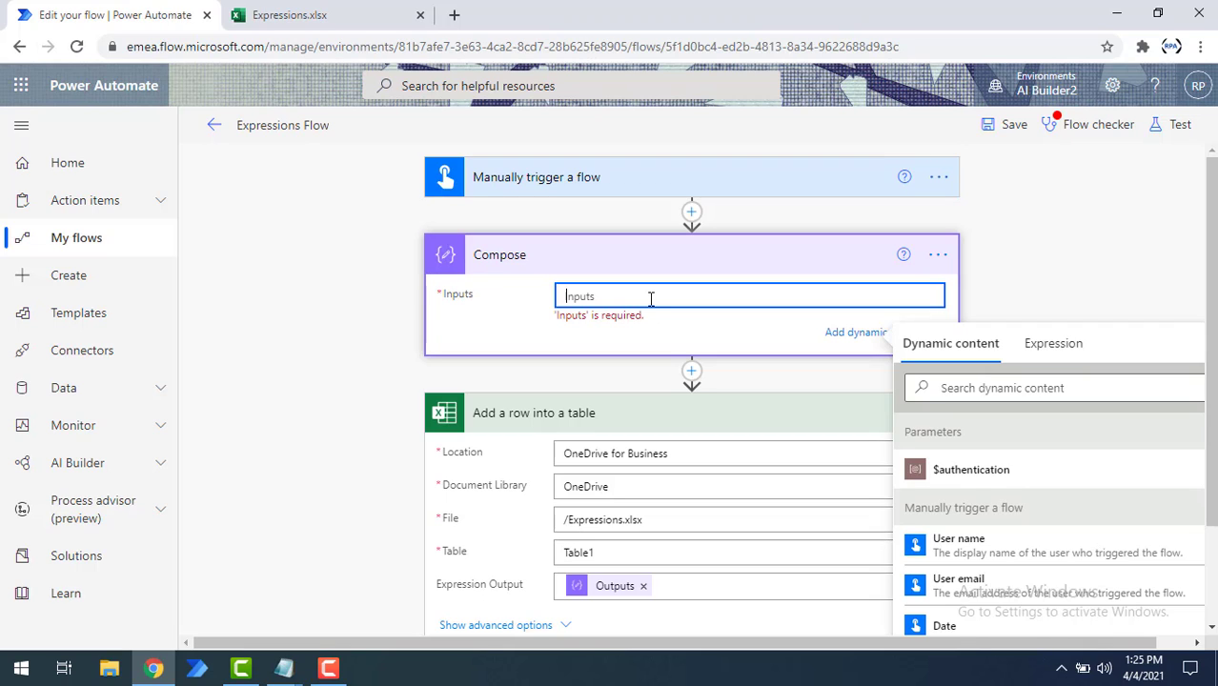
pyautogui.click(1054, 349)
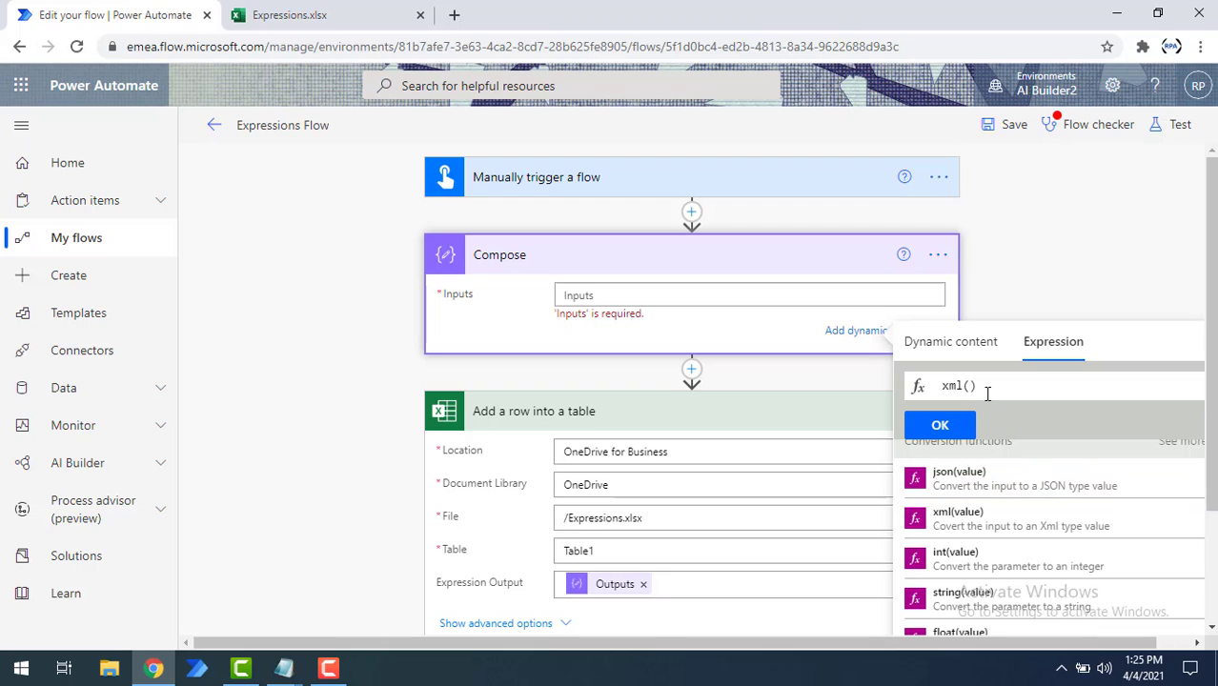
# - Replace the Compose input with xml(json(triggerBody()['text'])), using the trigger's Input Value
pyautogui.write('json')
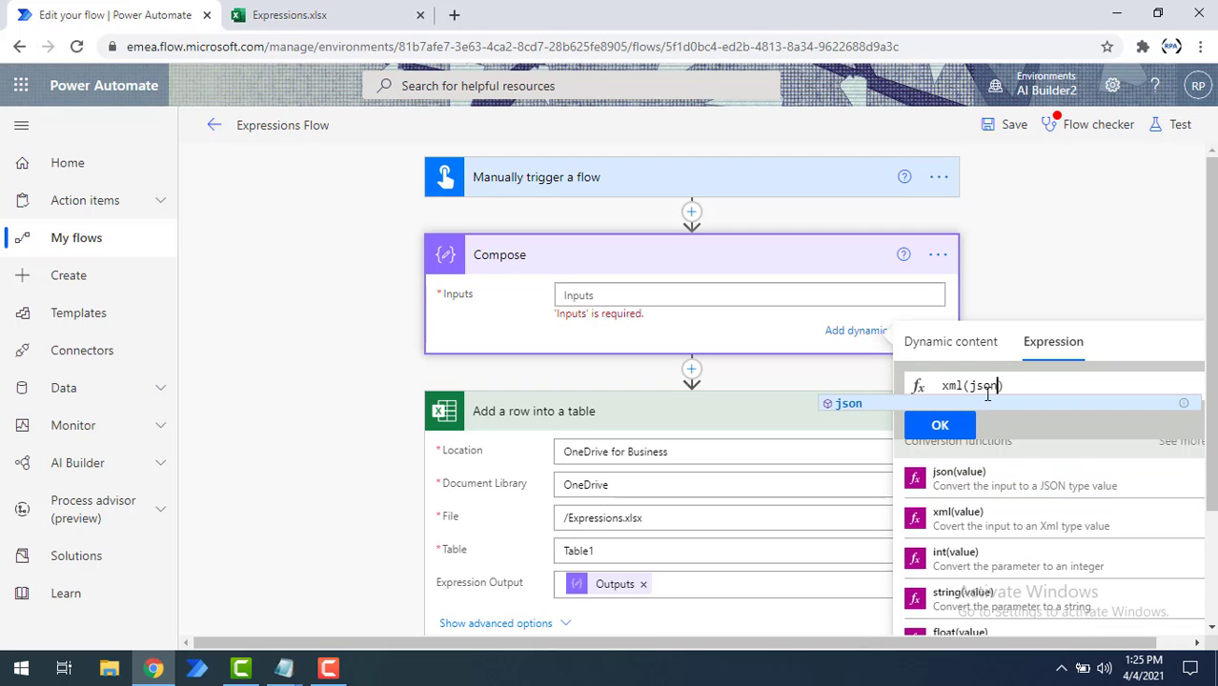
pyautogui.write('(')
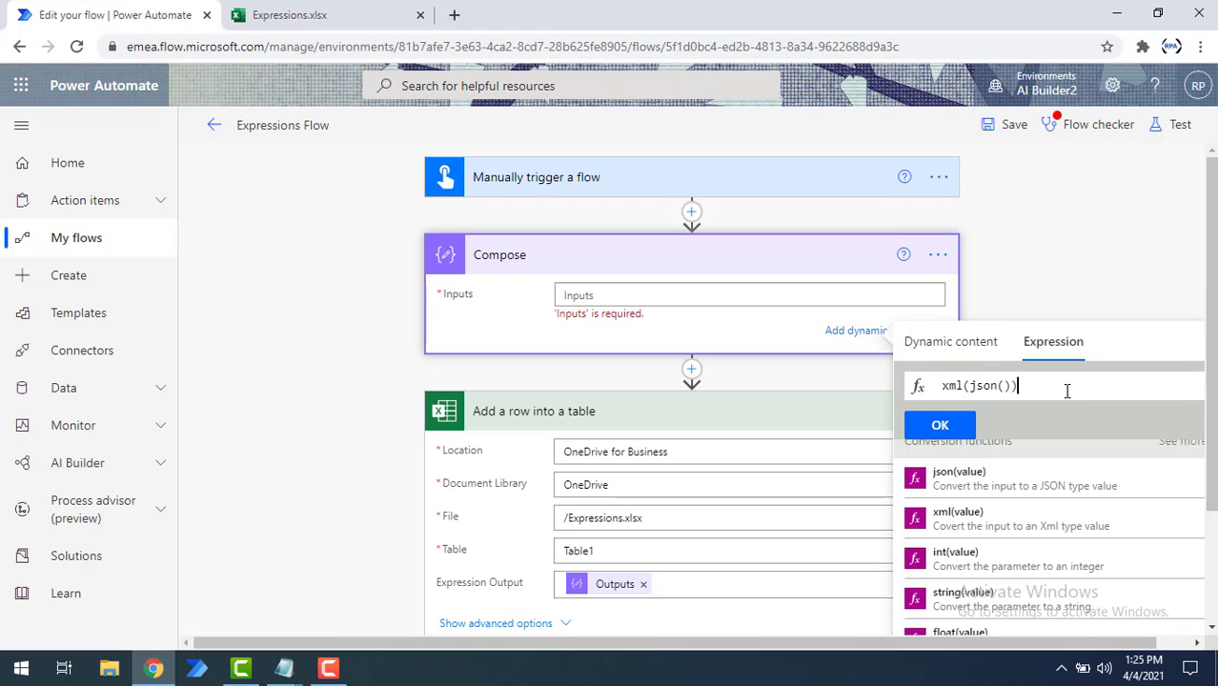
pyautogui.click(938, 341)
pyautogui.click(984, 618)
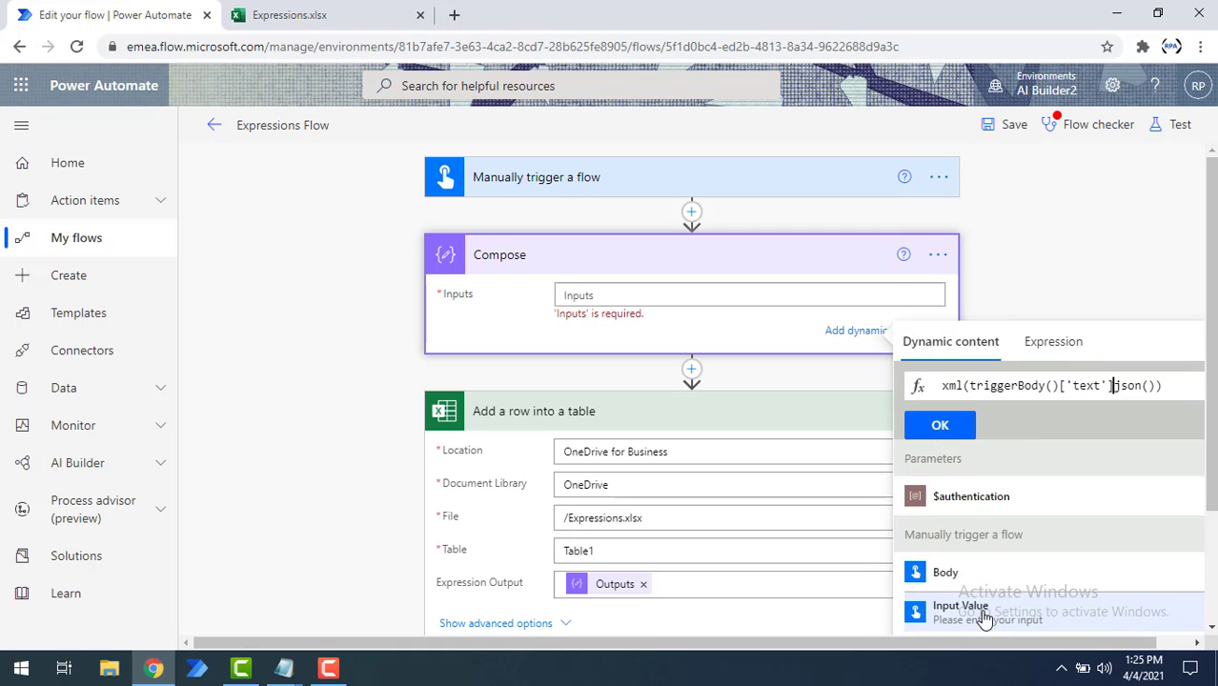
pyautogui.click(961, 429)
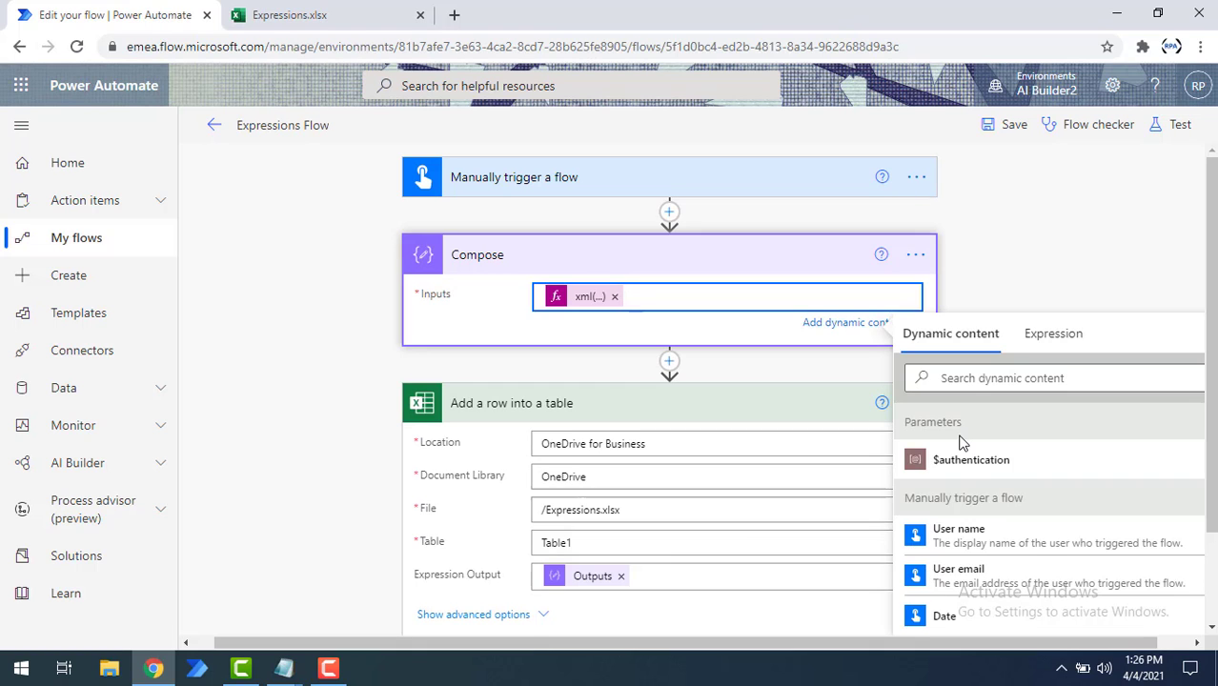
pyautogui.click(1045, 281)
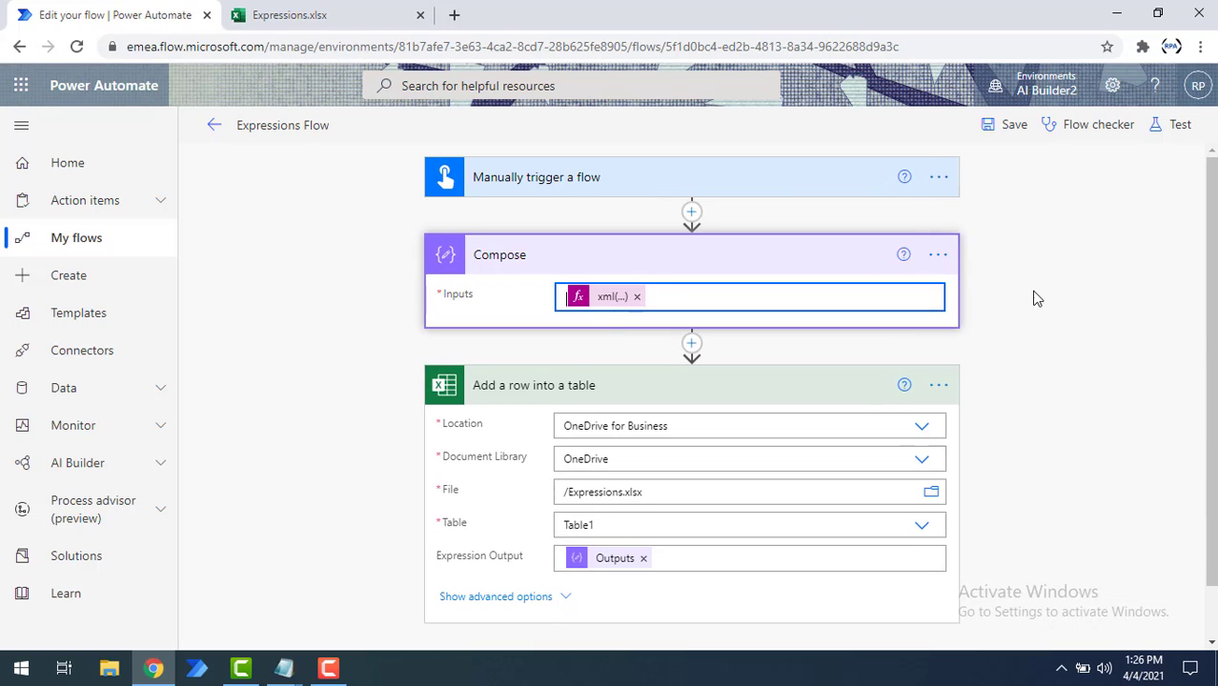
# - Save and start a manual test, pasting the employees JSON record into Input Value
pyautogui.click(1181, 128)
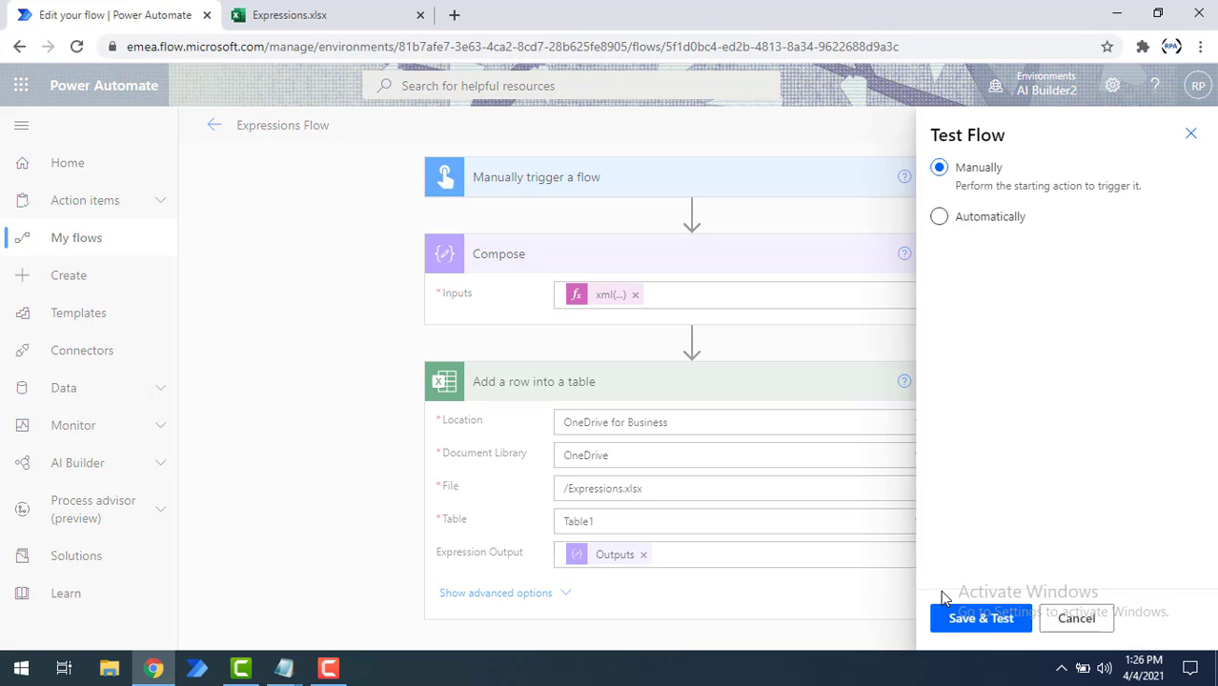
pyautogui.click(981, 624)
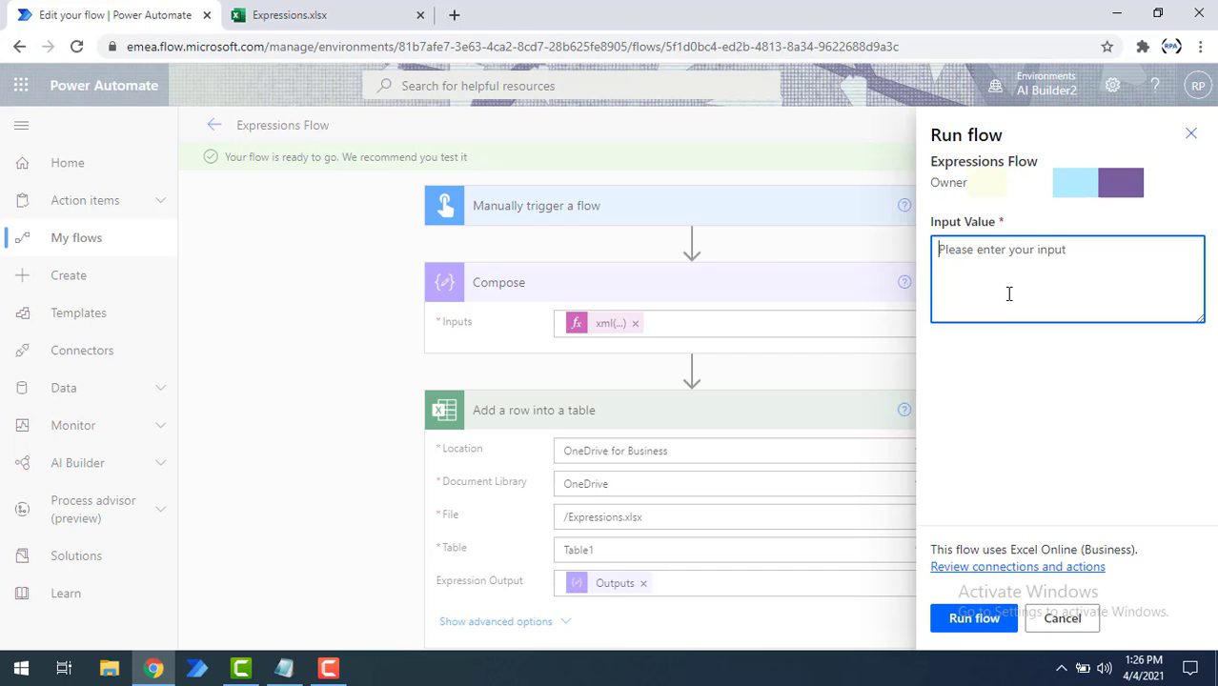
pyautogui.hotkey('ctrl', 'v')
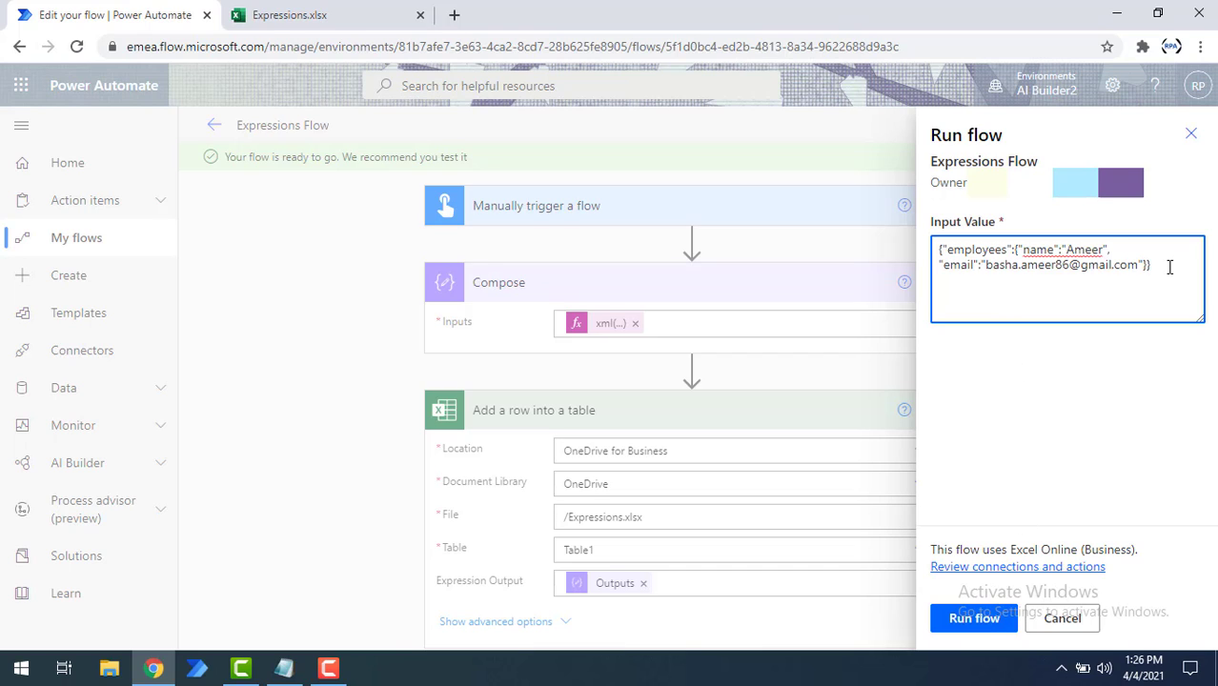
# - Check the pasted JSON's employees, name and email keys, then run the flow
pyautogui.moveTo(1168, 267); pyautogui.dragTo(947, 243)
pyautogui.click(998, 279)
pyautogui.doubleClick(951, 251)
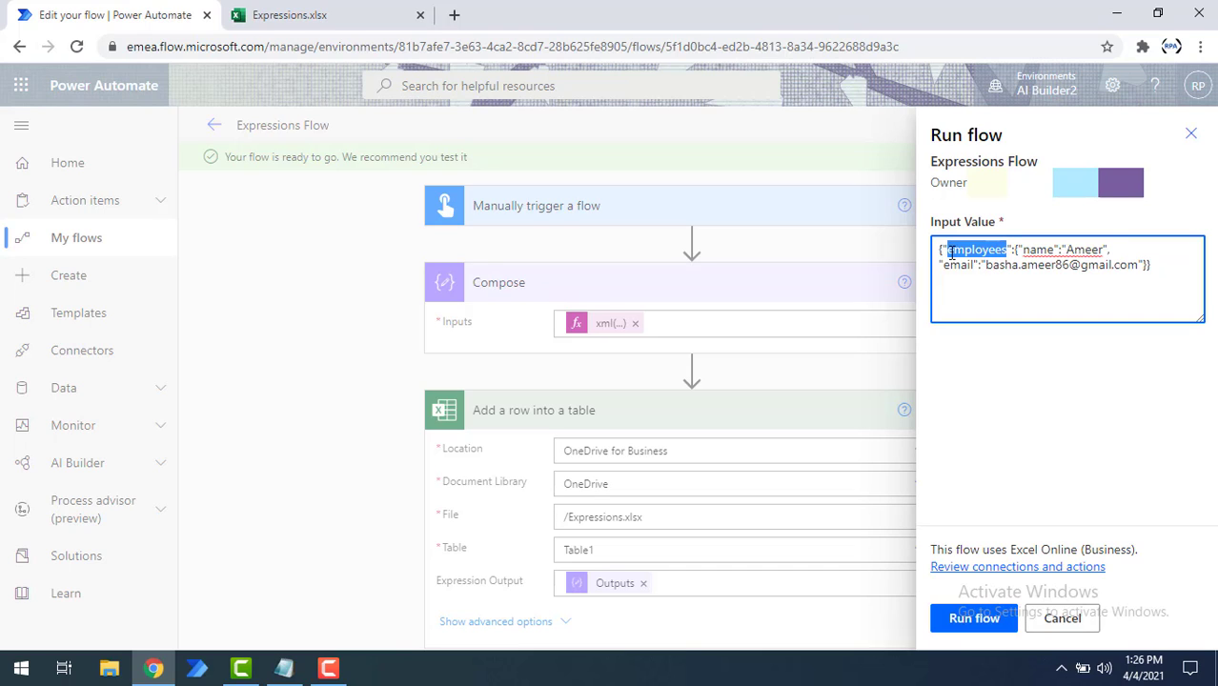
pyautogui.doubleClick(1037, 251)
pyautogui.click(967, 267)
pyautogui.doubleClick(967, 268)
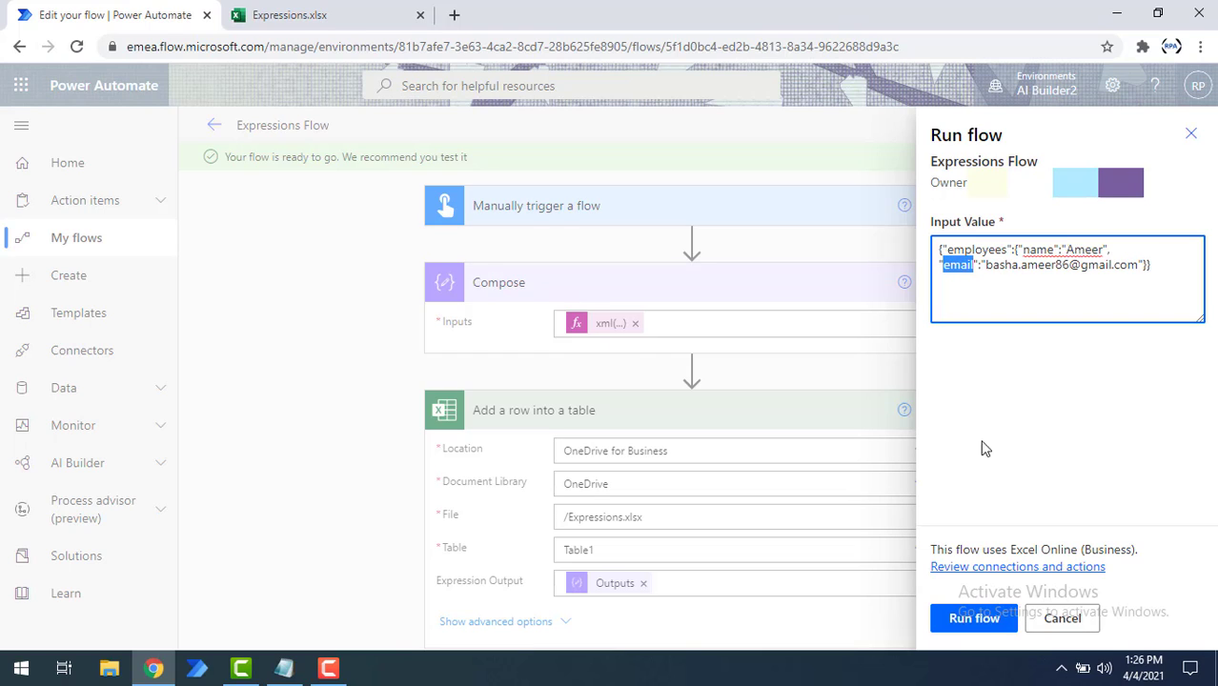
pyautogui.click(975, 621)
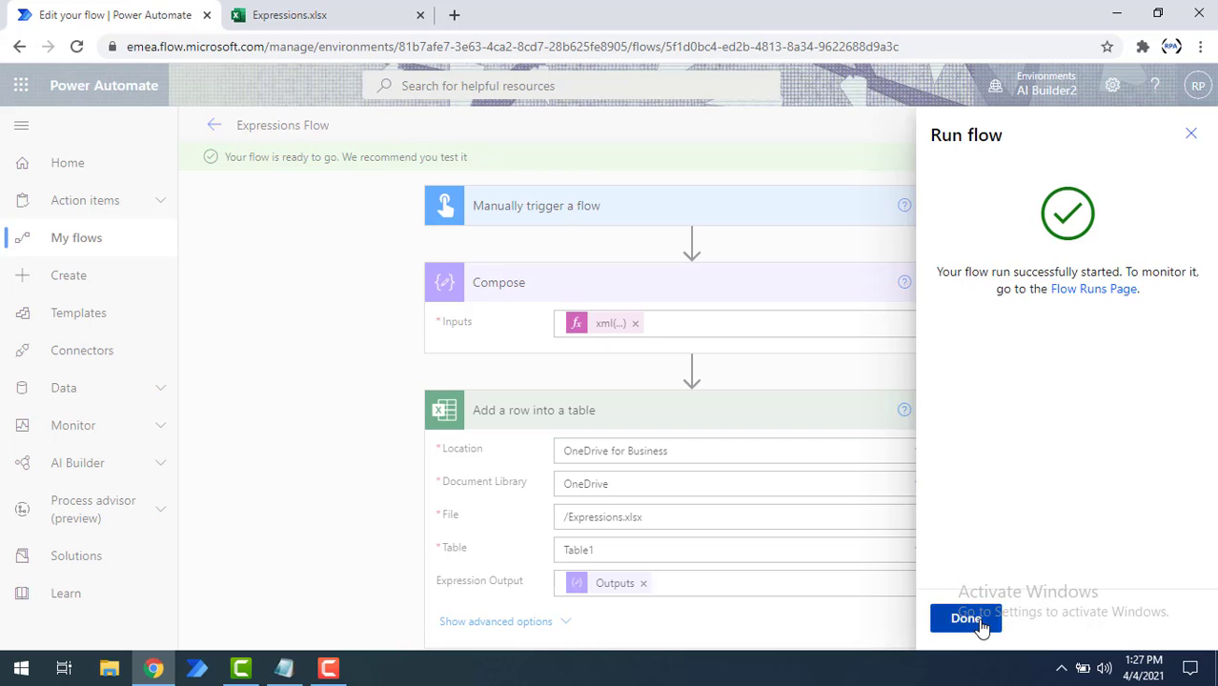
pyautogui.click(978, 619)
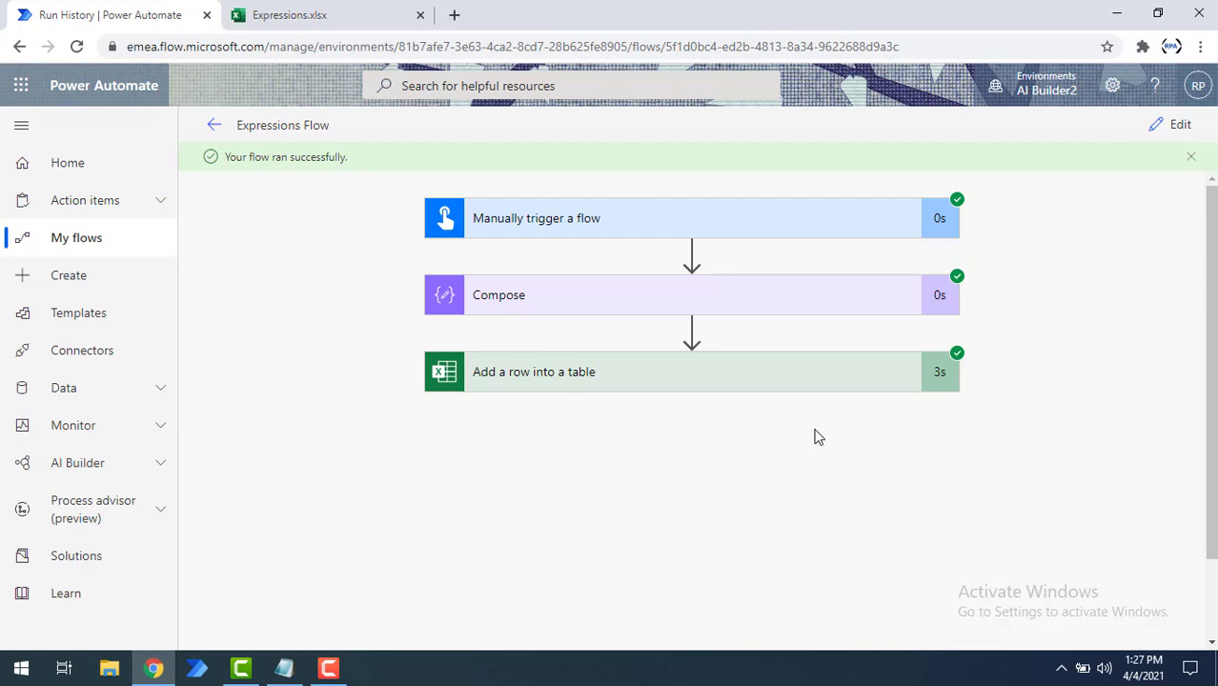
# - Open Expressions.xlsx and copy the converted employees XML from cell A3
pyautogui.click(379, 14)
pyautogui.click(339, 409)
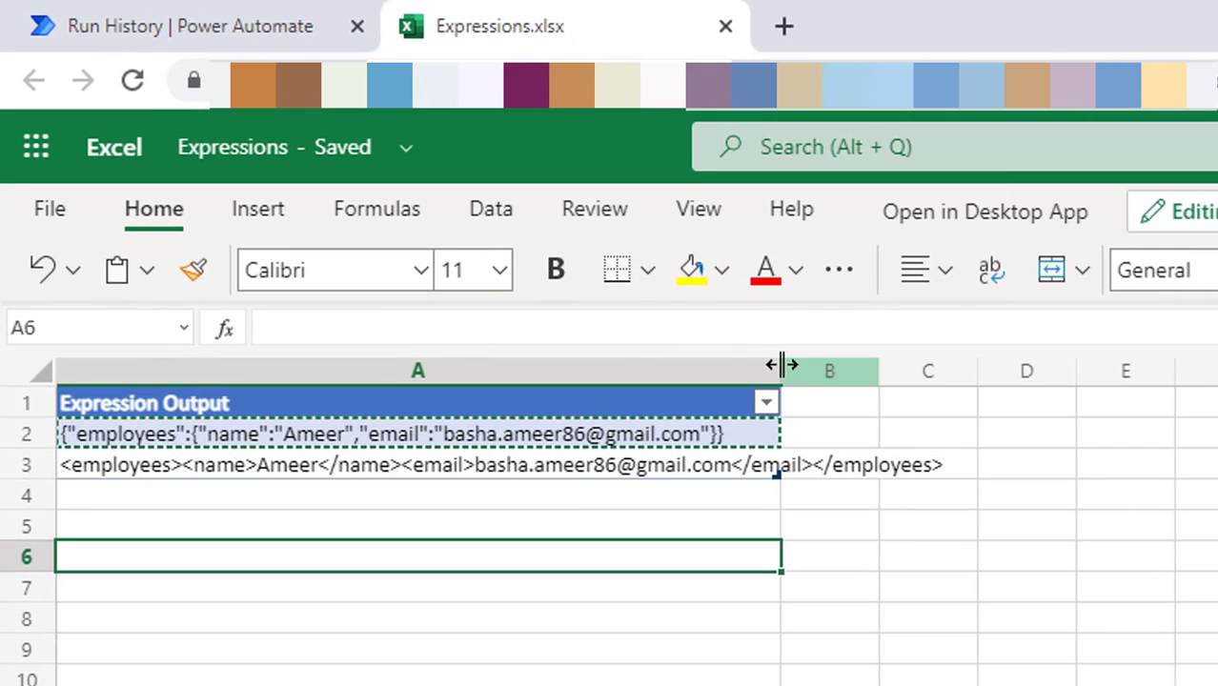
pyautogui.click(219, 470)
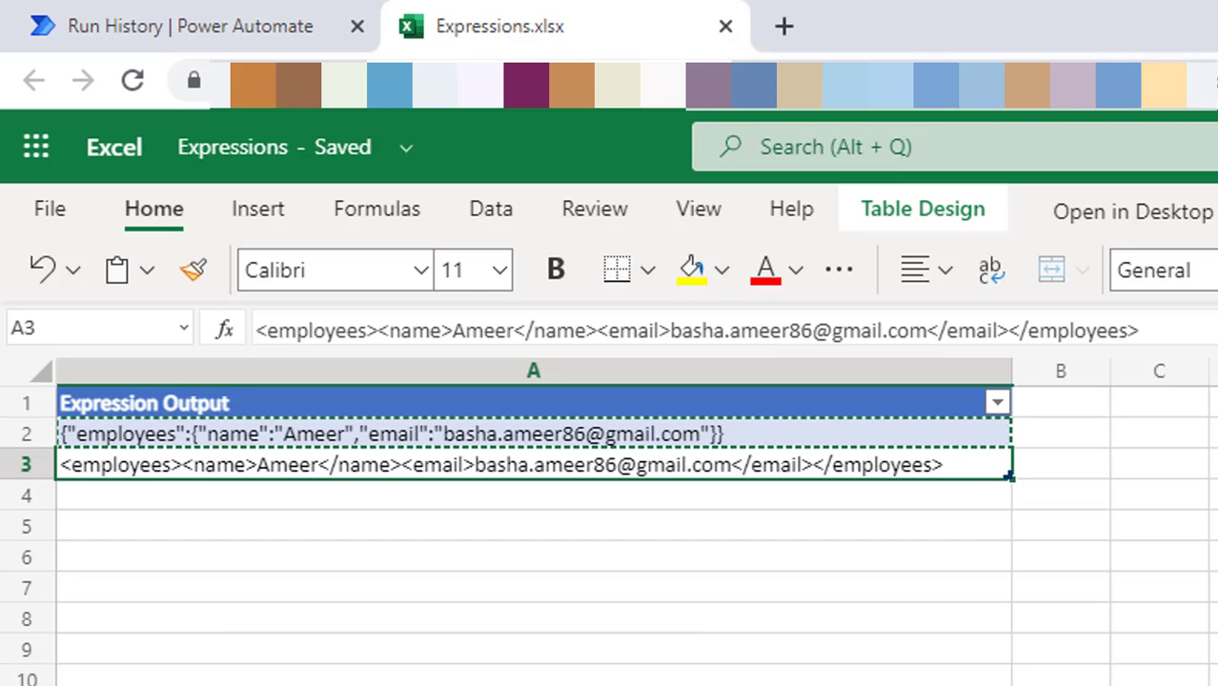
pyautogui.hotkey('ctrl', 'c')
# - Paste the flow's XML output into Notepad as a third line
pyautogui.hotkey('alt', 'Tab')
pyautogui.hotkey('ctrl', 'v')
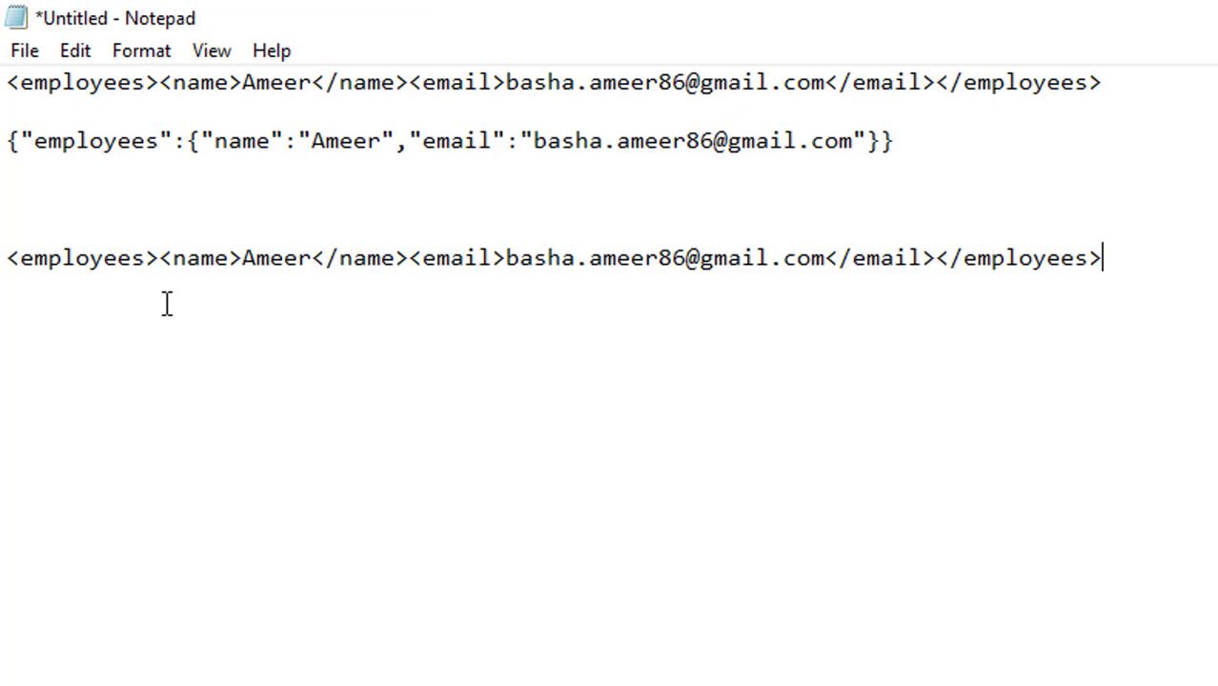
pyautogui.moveTo(158, 260); pyautogui.dragTo(2, 259)
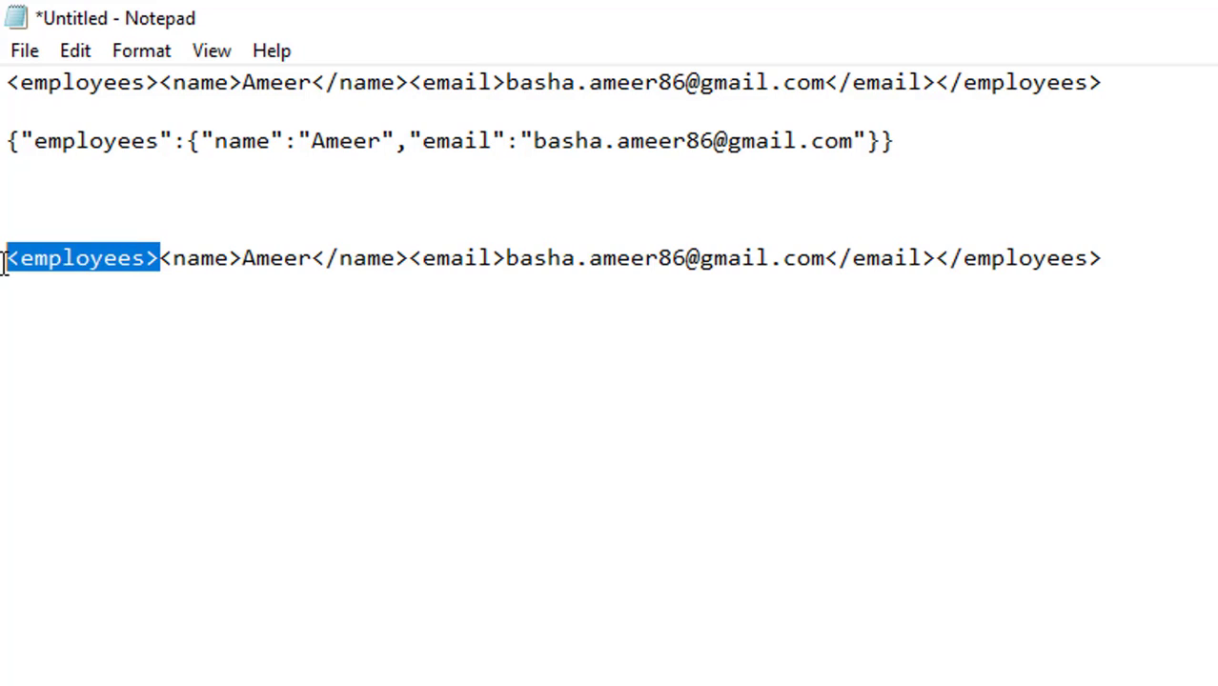
pyautogui.click(203, 258)
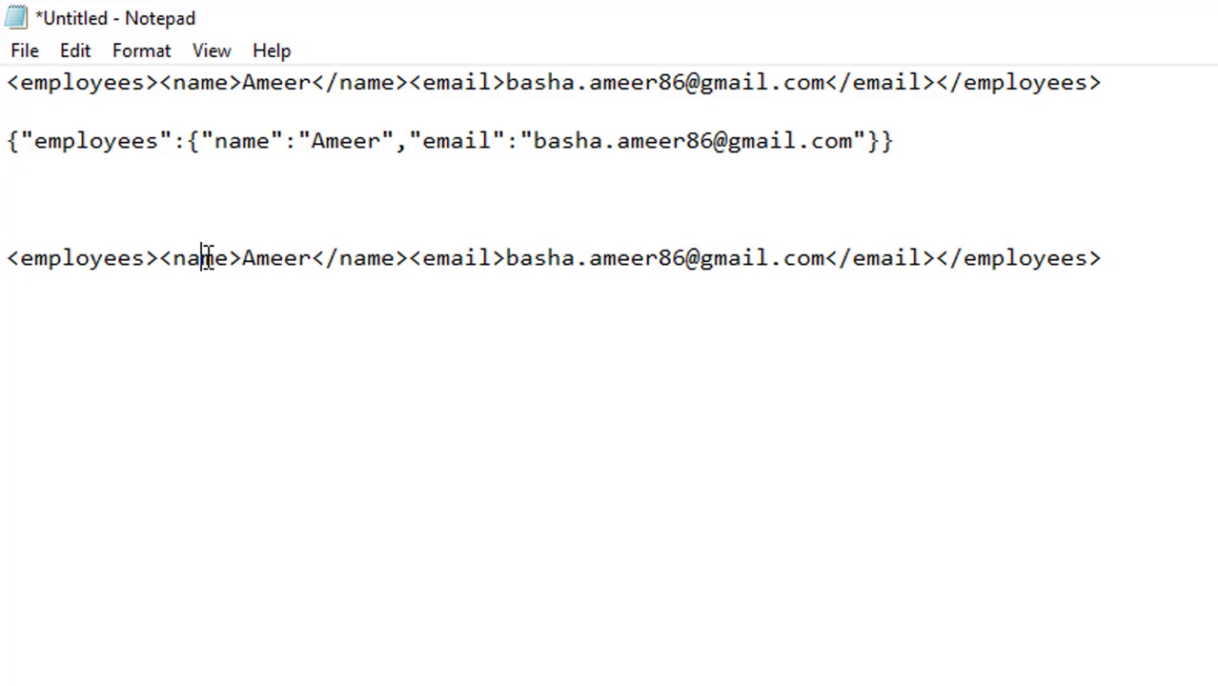
pyautogui.click(466, 263)
pyautogui.click(63, 259)
# - Compare the pasted XML line against the original XML on the first line
pyautogui.tripleClick(84, 250)
pyautogui.tripleClick(209, 263)
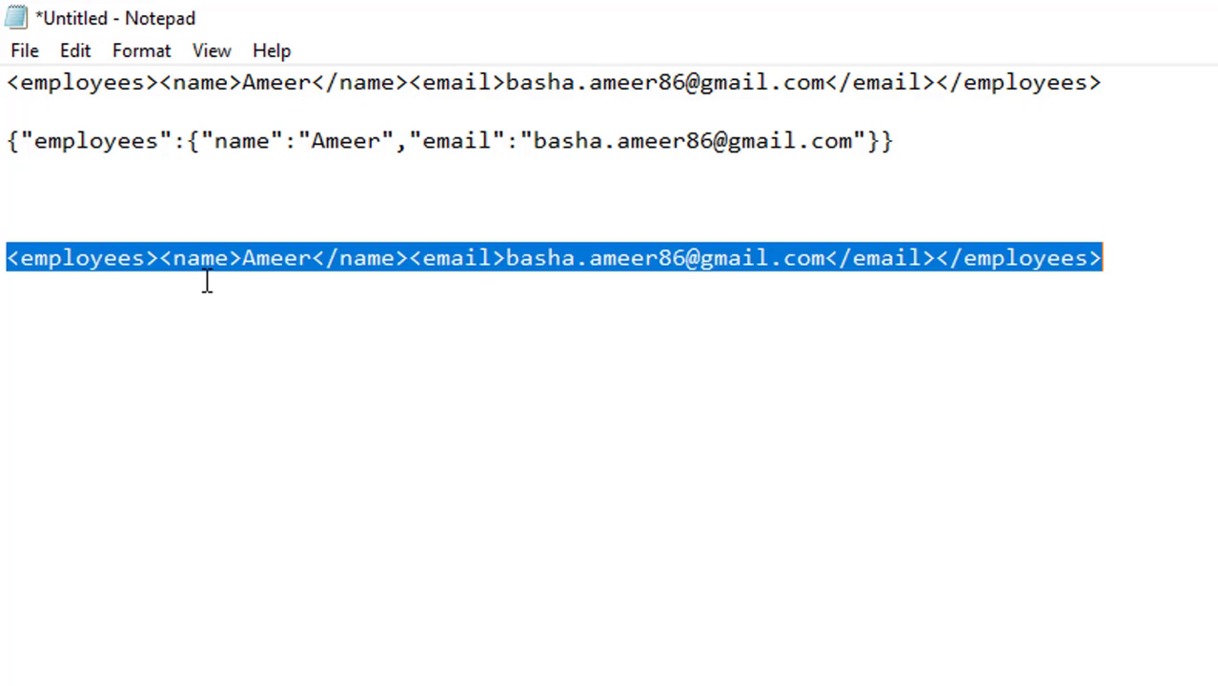
pyautogui.click(204, 266)
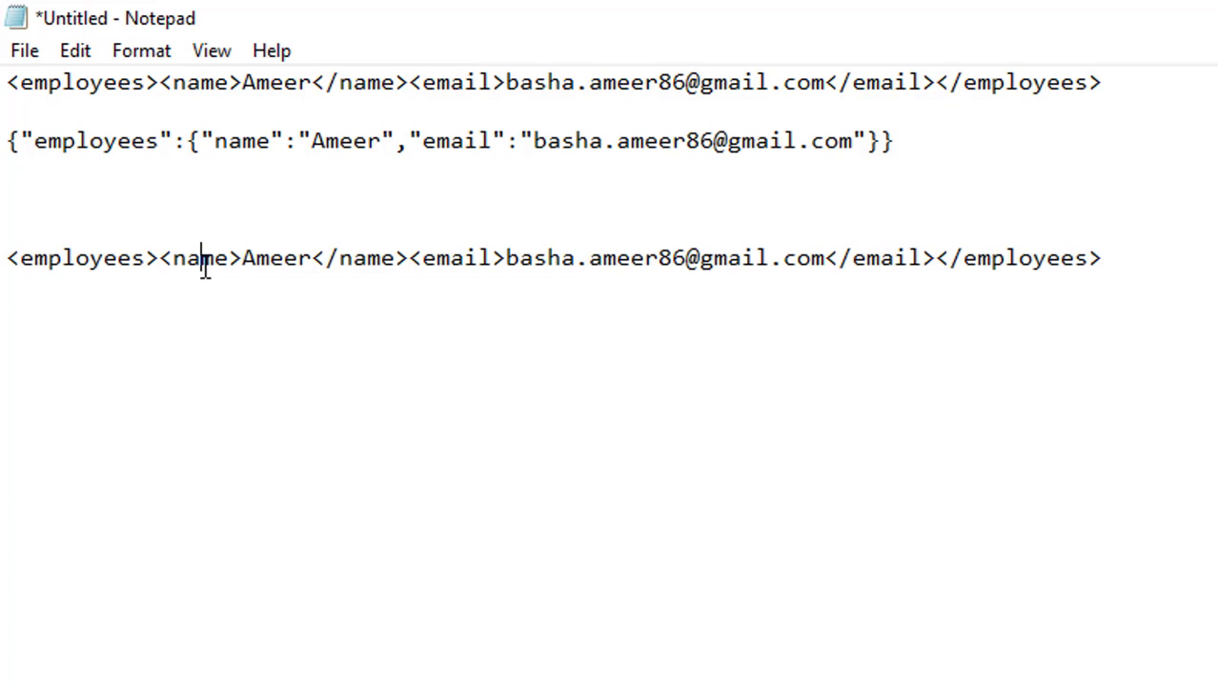
pyautogui.click(462, 259)
pyautogui.moveTo(7, 81); pyautogui.dragTo(1134, 46)
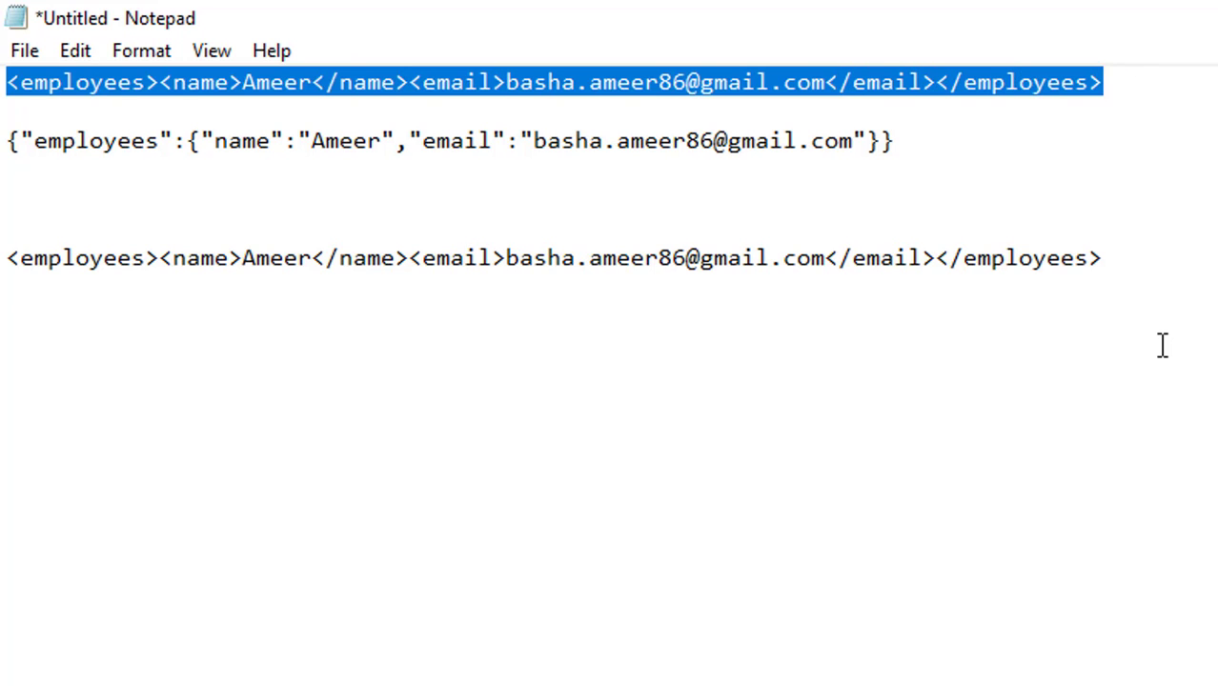